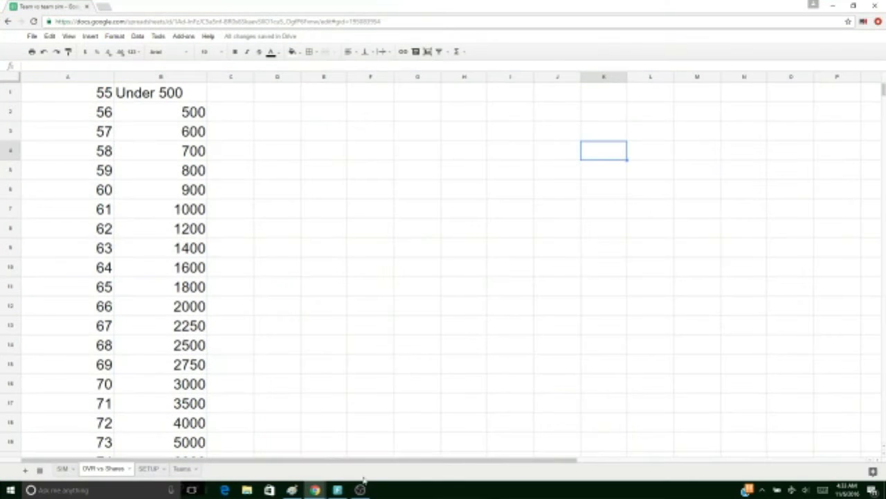
# Step: Review the share amounts for overall ratings 55 through 78 in the OVR vs Shares sheet
pyautogui.click(360, 490)
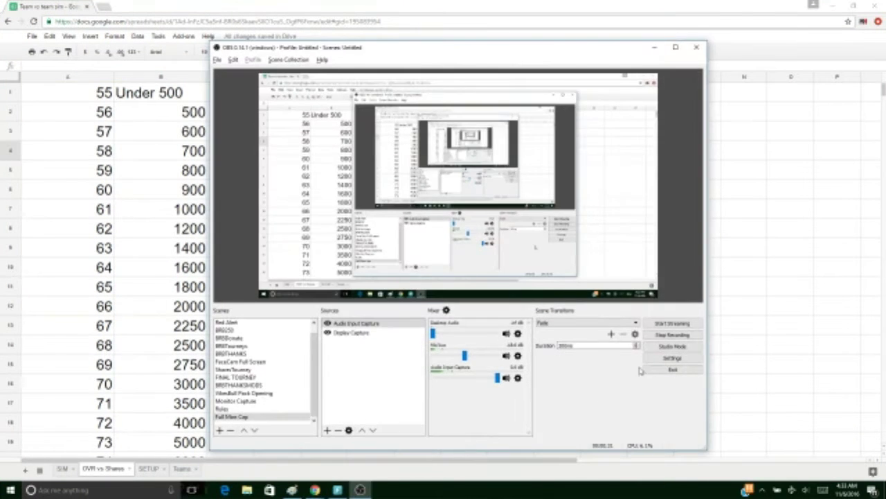
pyautogui.click(160, 93)
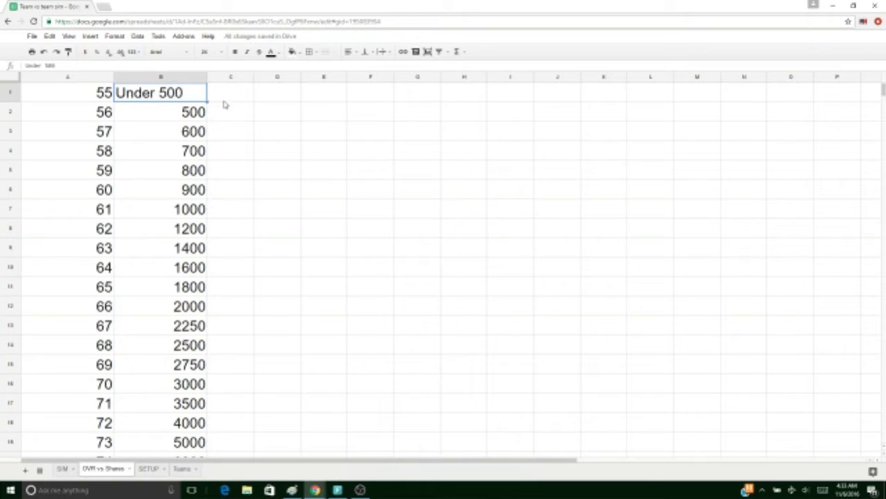
pyautogui.click(101, 101)
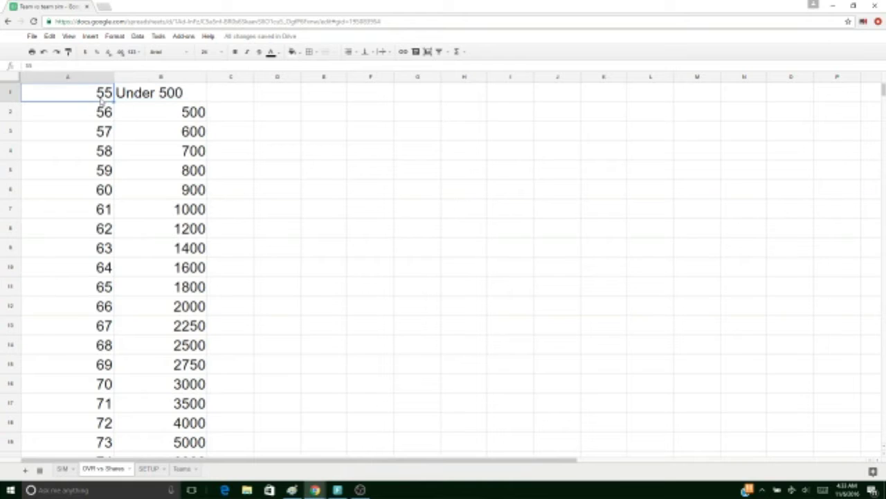
pyautogui.click(179, 116)
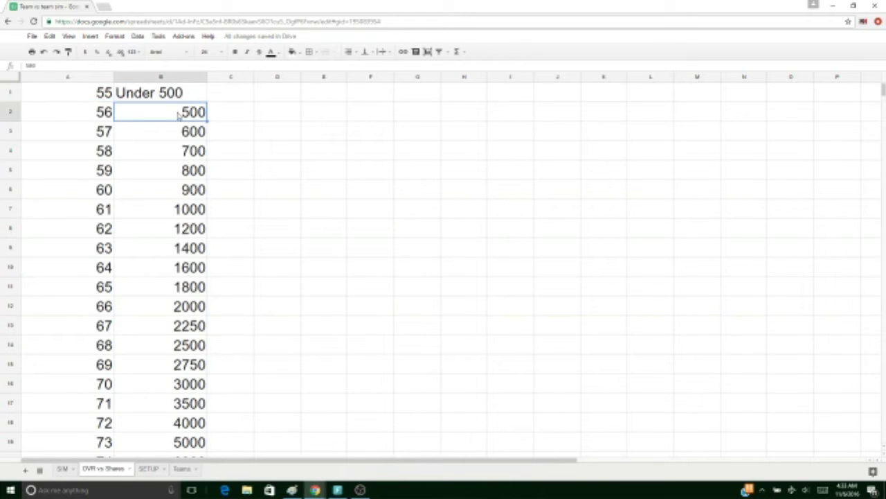
pyautogui.scroll(-2, 179, 116)
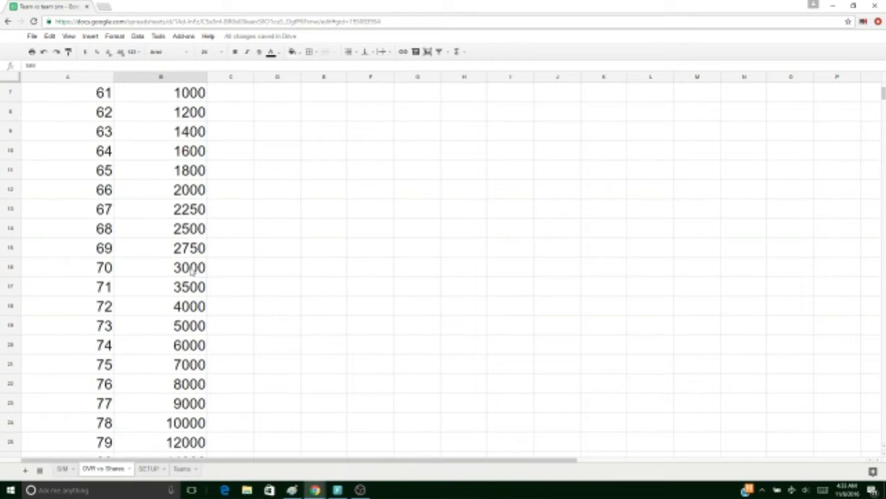
pyautogui.click(195, 270)
pyautogui.click(96, 271)
pyautogui.scroll(-1, 174, 269)
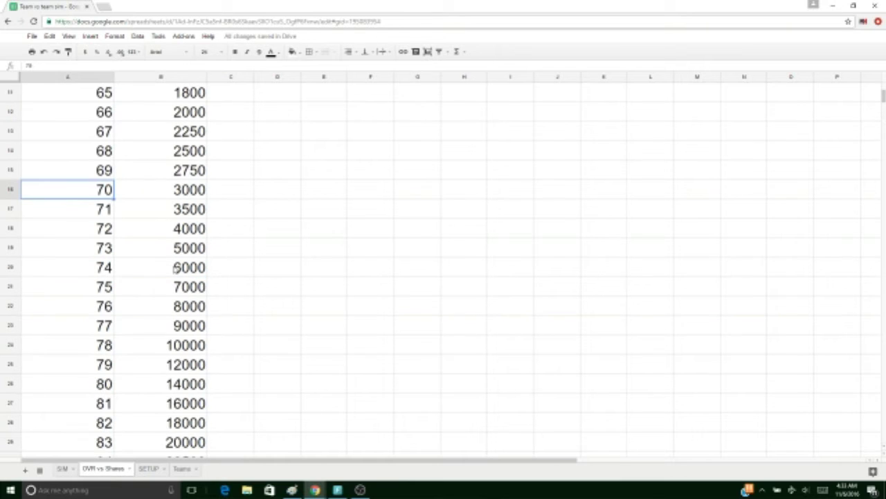
pyautogui.click(184, 347)
pyautogui.click(108, 345)
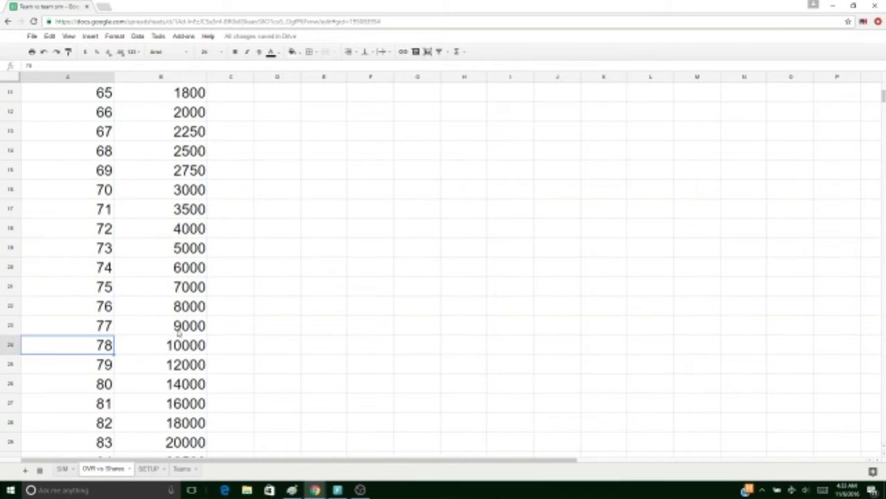
# Step: Review the share amounts for overall ratings 79 through 99 in the OVR vs Shares table
pyautogui.scroll(-1, 178, 334)
pyautogui.click(184, 365)
pyautogui.click(97, 367)
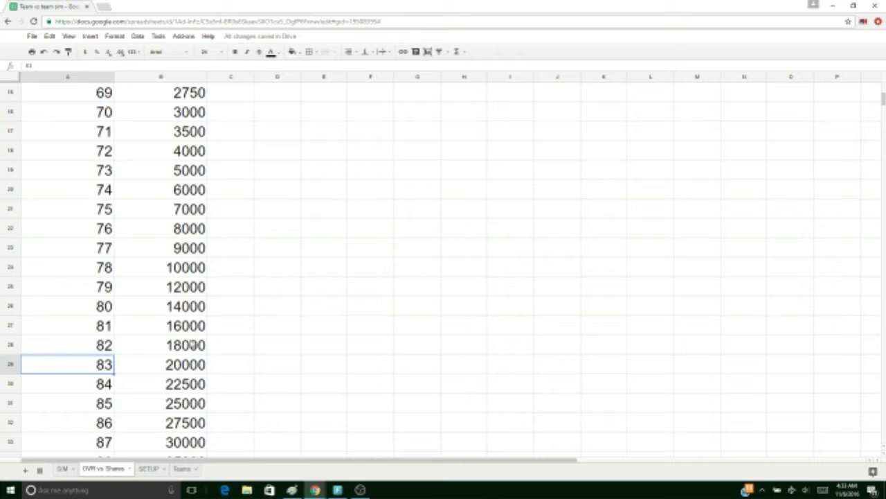
pyautogui.scroll(-2, 192, 344)
pyautogui.click(184, 403)
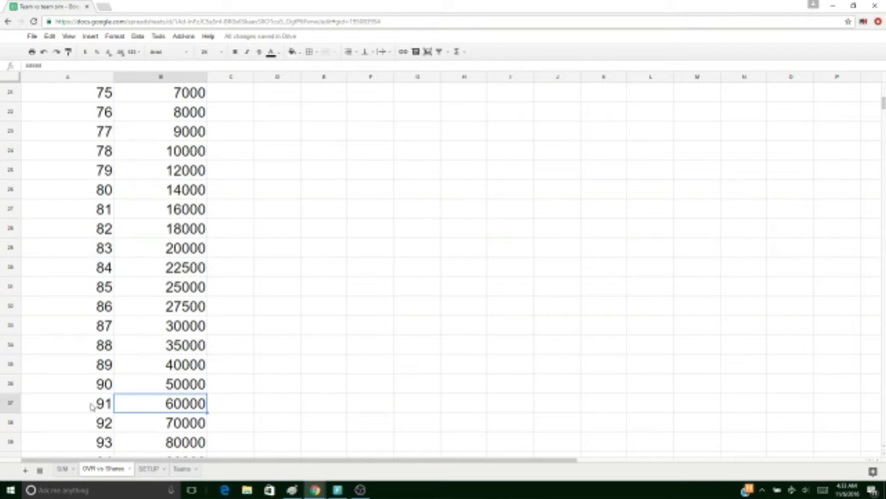
pyautogui.click(92, 407)
pyautogui.scroll(-1, 174, 351)
pyautogui.scroll(-2, 175, 351)
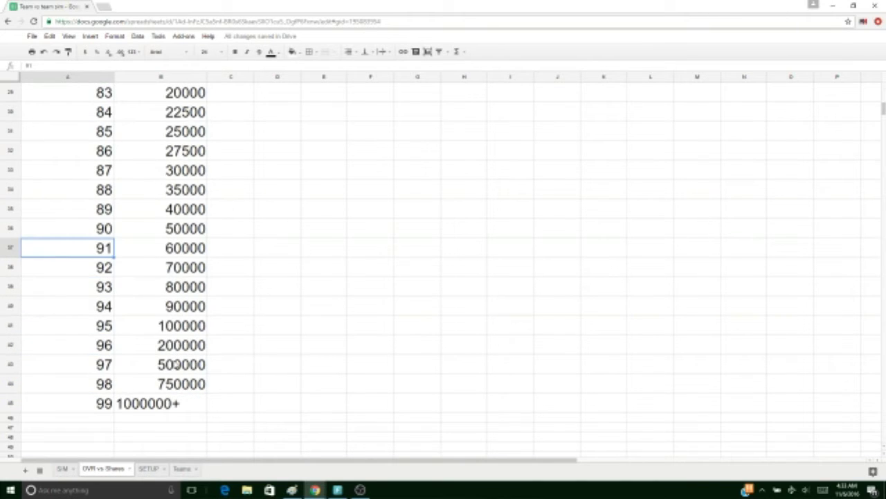
pyautogui.click(170, 404)
pyautogui.click(76, 408)
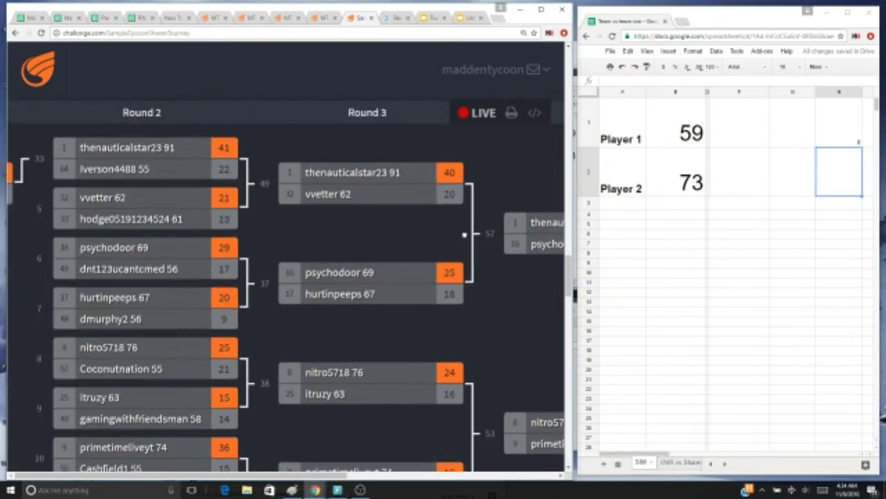
# Step: Review the Round 1 and Round 2 match scores in the tournament bracket
pyautogui.hscroll(-5, 190, 254)
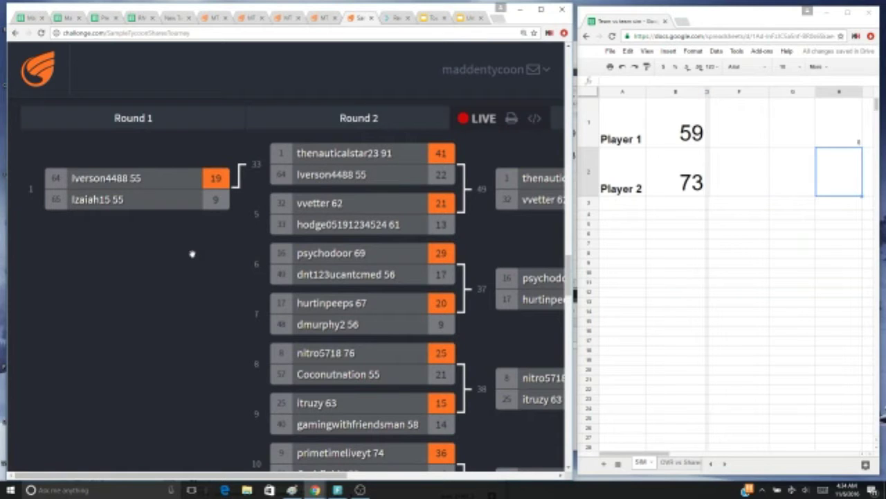
pyautogui.moveTo(419, 172)
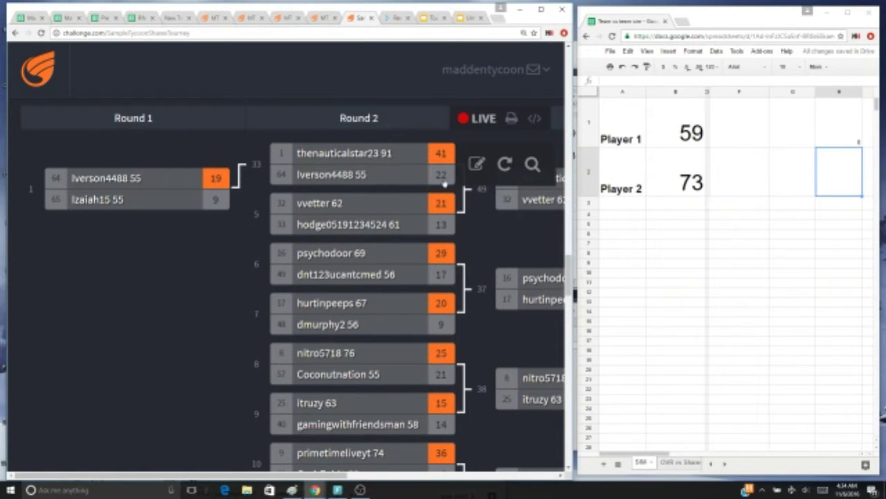
pyautogui.scroll(-1, 444, 205)
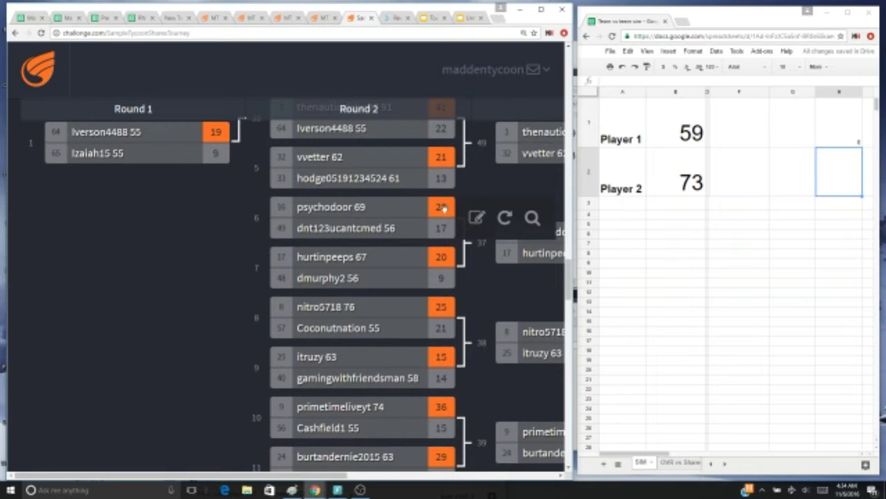
pyautogui.scroll(-1, 444, 208)
pyautogui.scroll(-1, 445, 210)
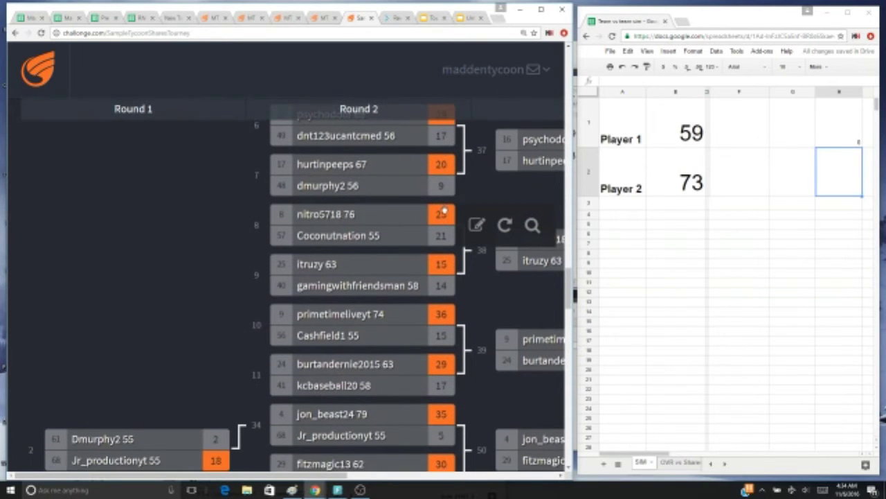
pyautogui.scroll(-3, 444, 210)
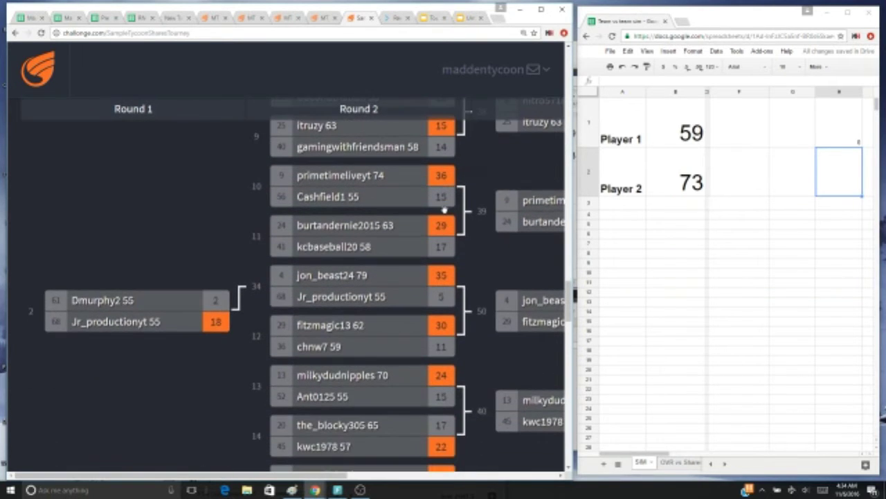
pyautogui.scroll(-2, 444, 210)
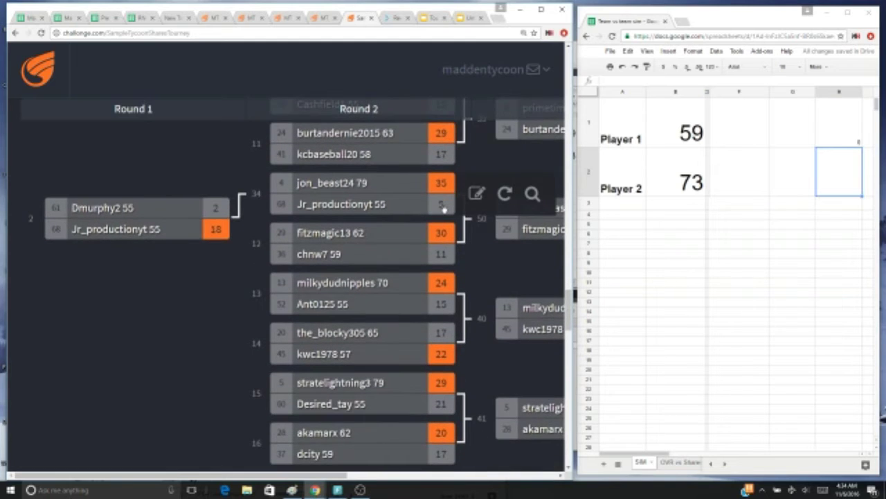
pyautogui.scroll(-1, 445, 208)
pyautogui.scroll(-1, 444, 210)
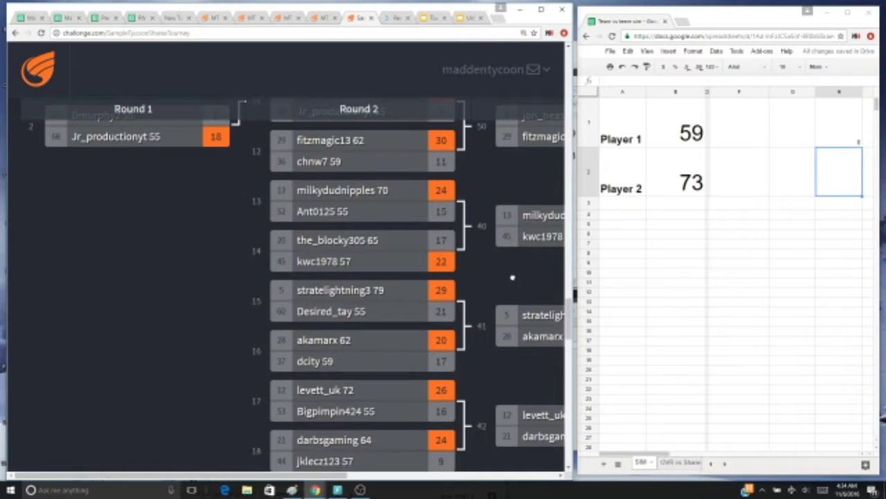
# Step: Follow the bracket through Rounds 3 and 4 to the first Round 5 matchup and the semifinals
pyautogui.hscroll(3, 484, 243)
pyautogui.hscroll(8, 418, 189)
pyautogui.scroll(5, 418, 189)
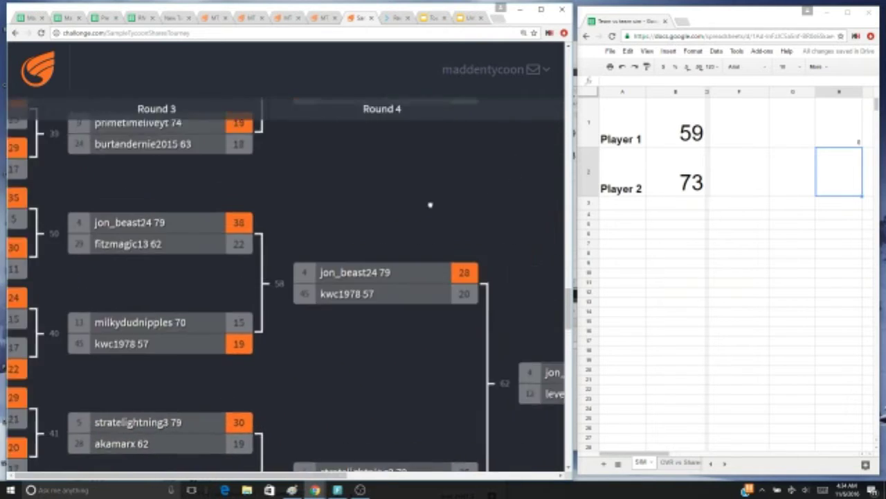
pyautogui.hscroll(3, 471, 210)
pyautogui.scroll(4, 471, 210)
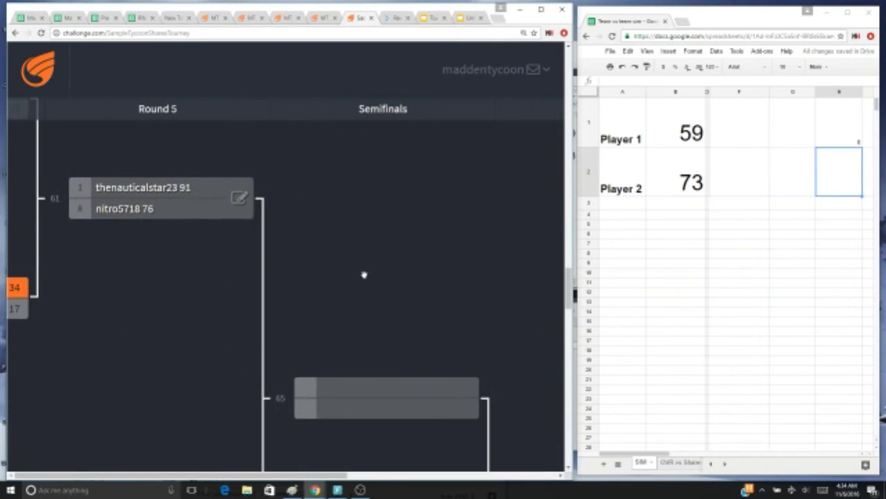
pyautogui.scroll(-3, 349, 339)
pyautogui.hscroll(1, 349, 340)
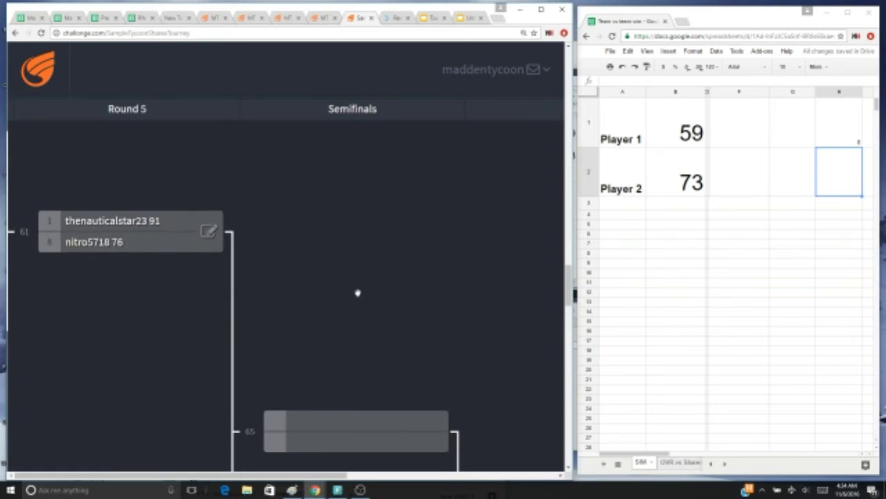
pyautogui.scroll(-1, 357, 315)
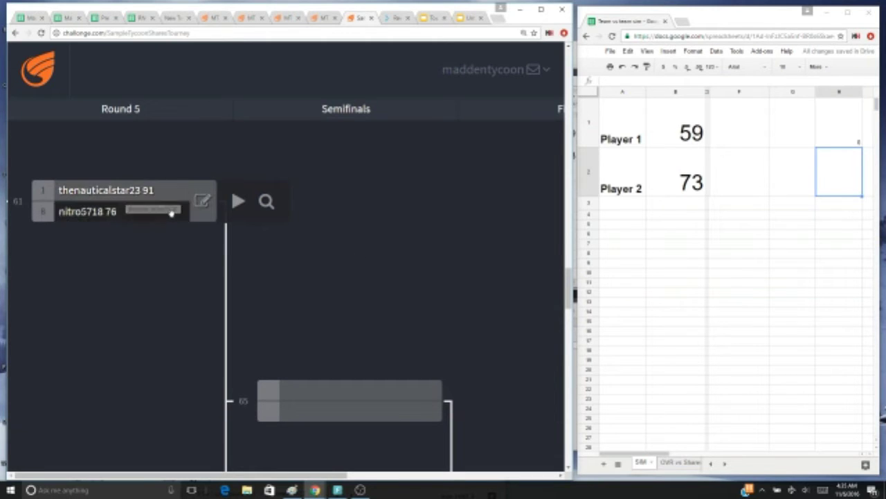
# Step: Review the remaining Round 5 matchups, ending back at the one between the players rated 91 and 76
pyautogui.scroll(-5, 165, 219)
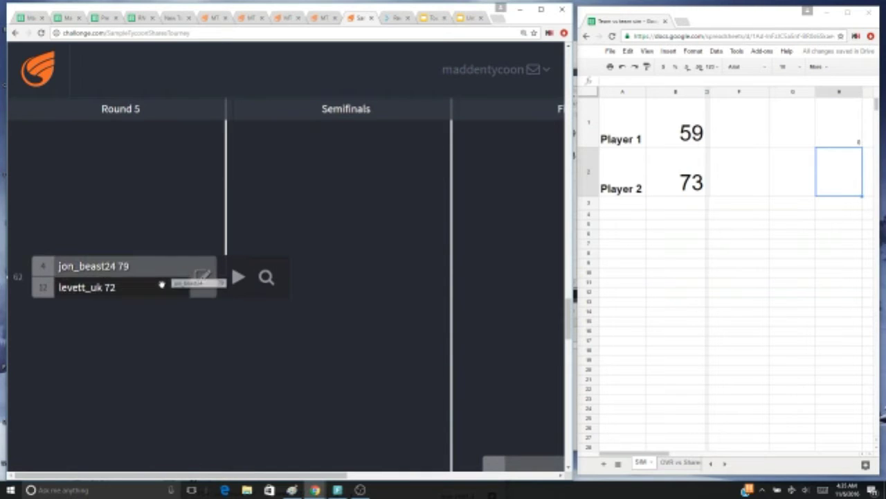
pyautogui.scroll(-5, 162, 284)
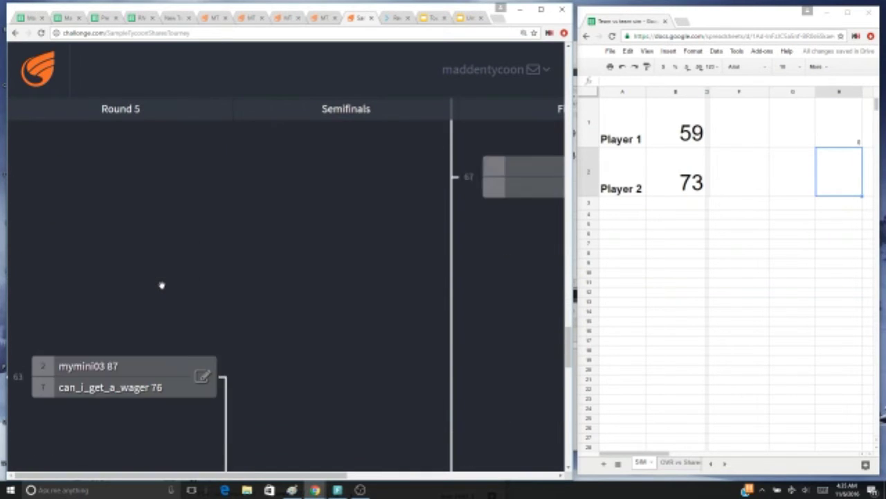
pyautogui.scroll(-5, 171, 310)
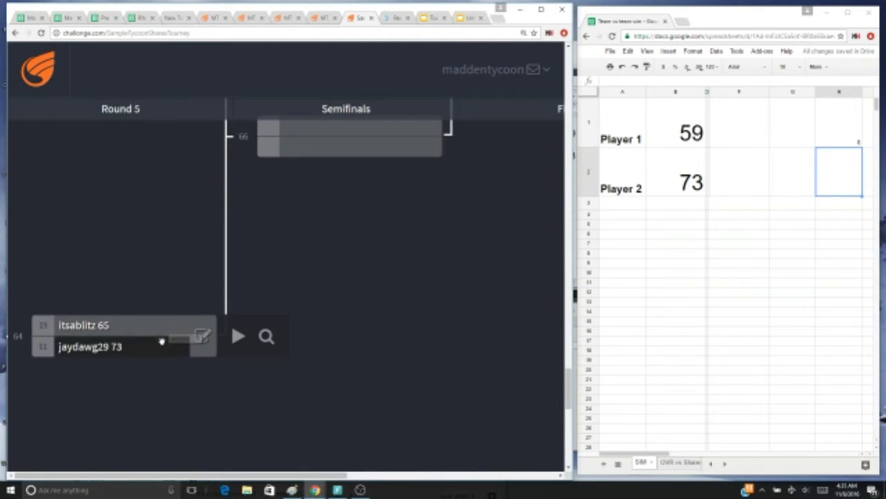
pyautogui.scroll(3, 148, 316)
pyautogui.scroll(7, 207, 373)
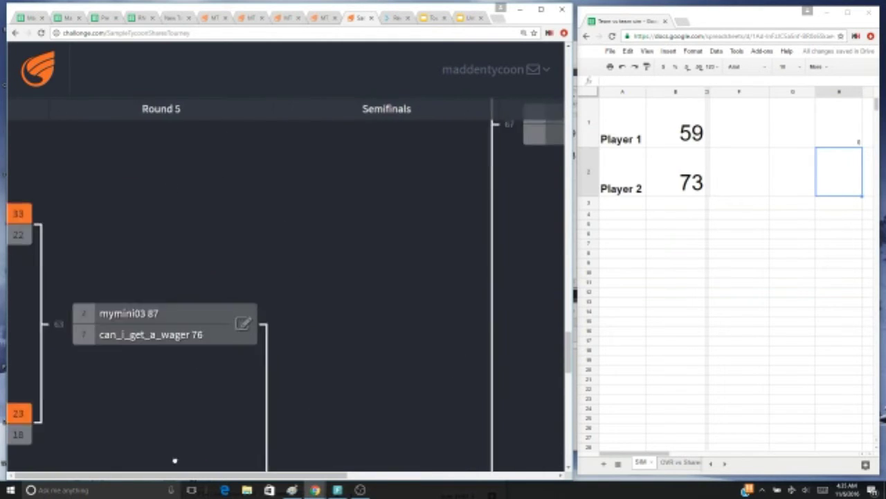
pyautogui.scroll(5, 263, 311)
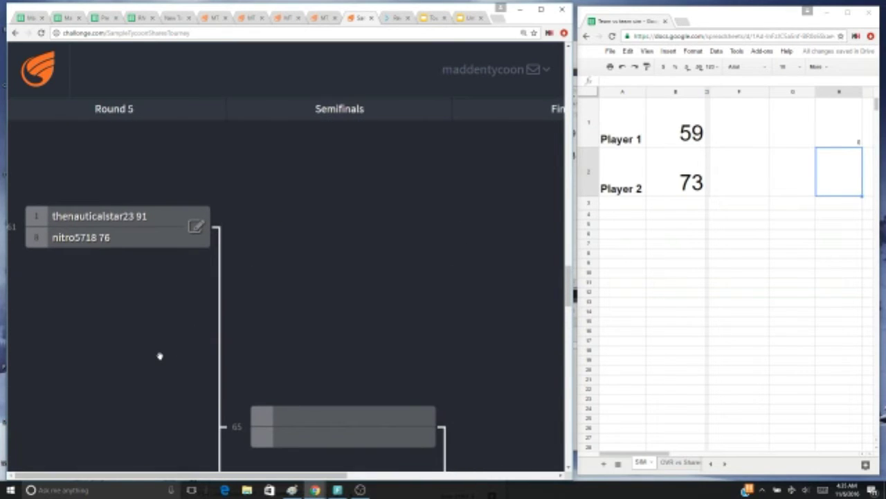
# Step: In the SIM sheet, set Player 1's rating to 91 and Player 2's rating to 76
pyautogui.click(820, 121)
pyautogui.click(654, 134)
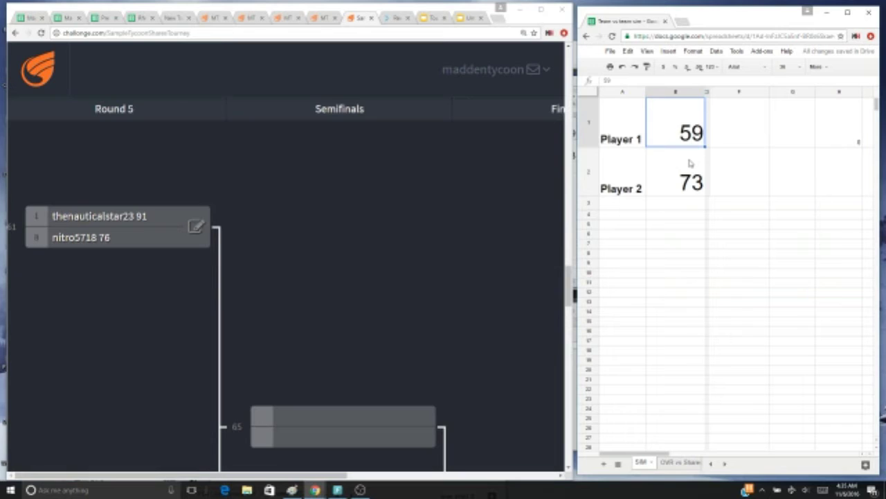
pyautogui.write('91')
pyautogui.press('Return')
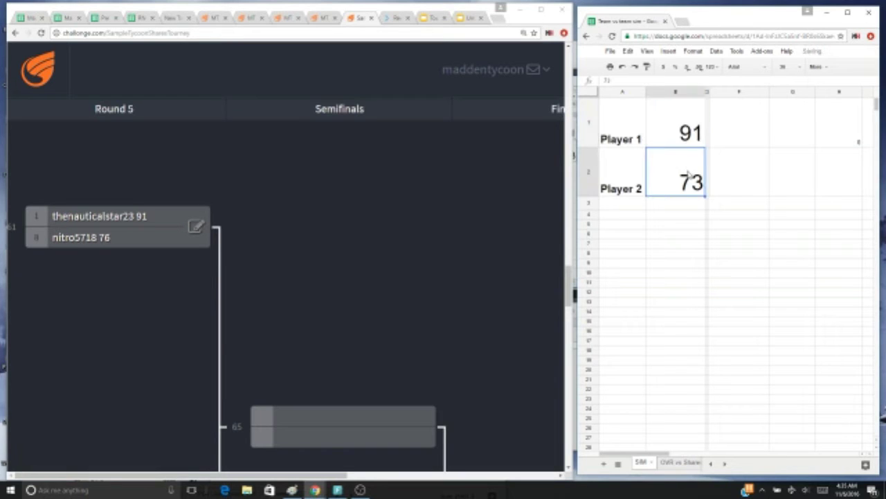
pyautogui.write('76')
# Step: Run the match simulation by setting cell H1 to 1
pyautogui.click(828, 117)
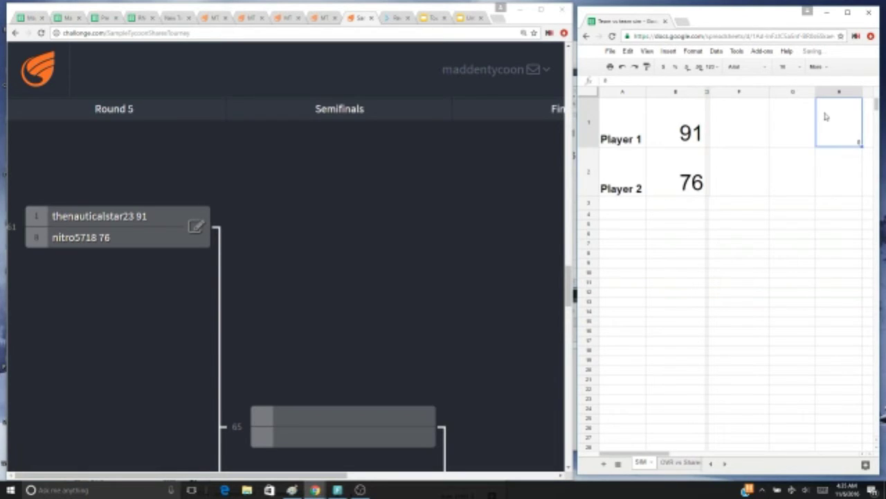
pyautogui.write('1')
pyautogui.click(834, 182)
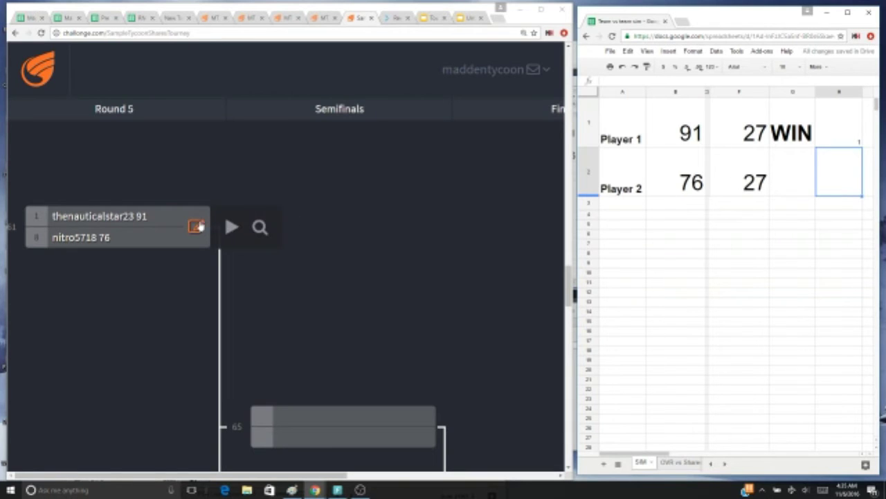
# Step: Report a 27–27 score for the Round 5 match between the players rated 91 and 76, with the 91-rated player as winner, and submit it as is
pyautogui.click(196, 226)
pyautogui.click(509, 277)
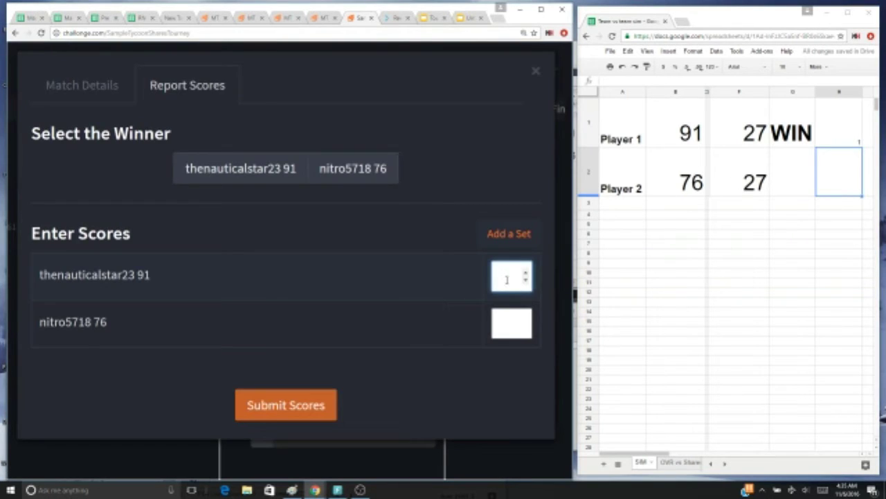
pyautogui.write('27')
pyautogui.click(509, 318)
pyautogui.write('27')
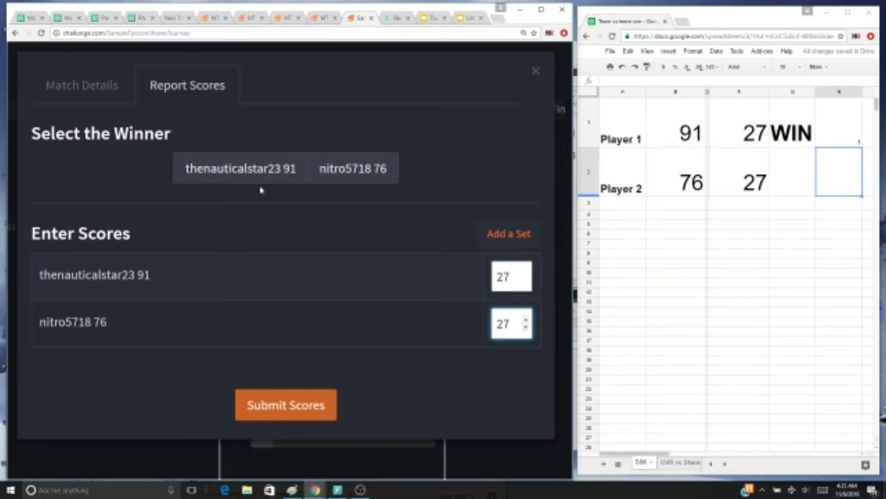
pyautogui.click(224, 171)
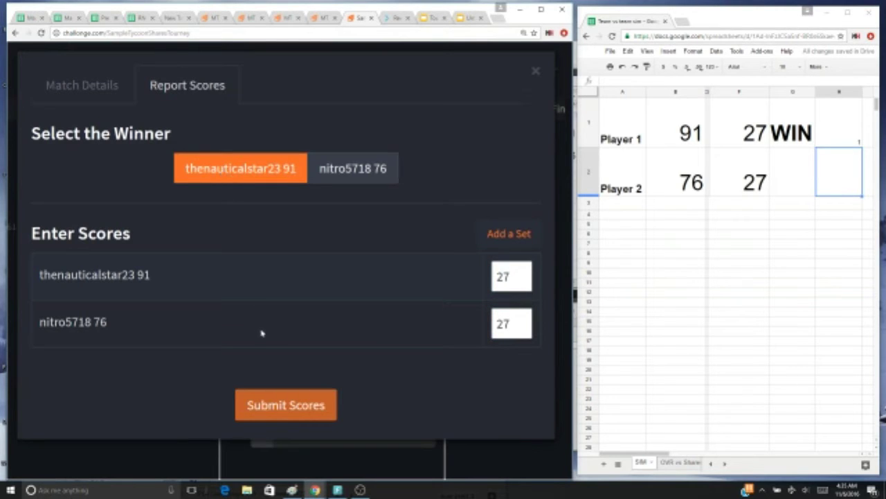
pyautogui.click(300, 407)
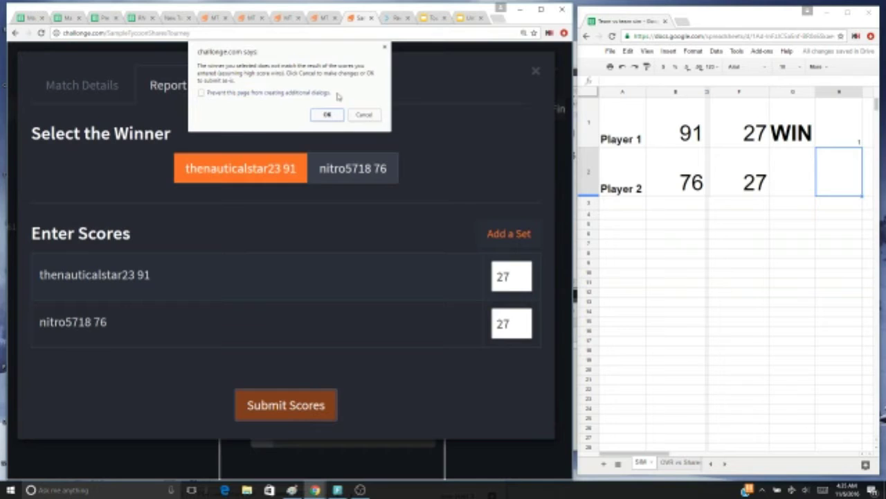
pyautogui.click(329, 113)
# Step: Reset the simulation of the 91 versus 76 match by setting cell H1 to 0
pyautogui.scroll(-5, 380, 211)
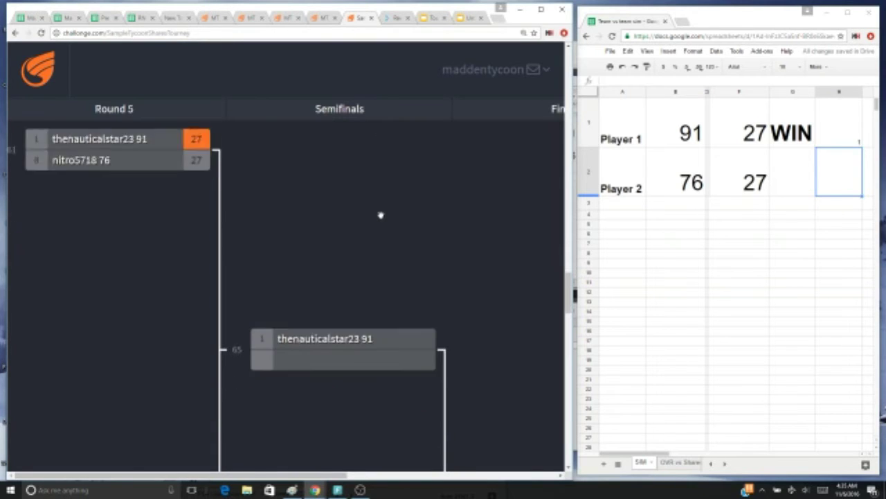
pyautogui.click(846, 127)
pyautogui.write('0')
pyautogui.press('Return')
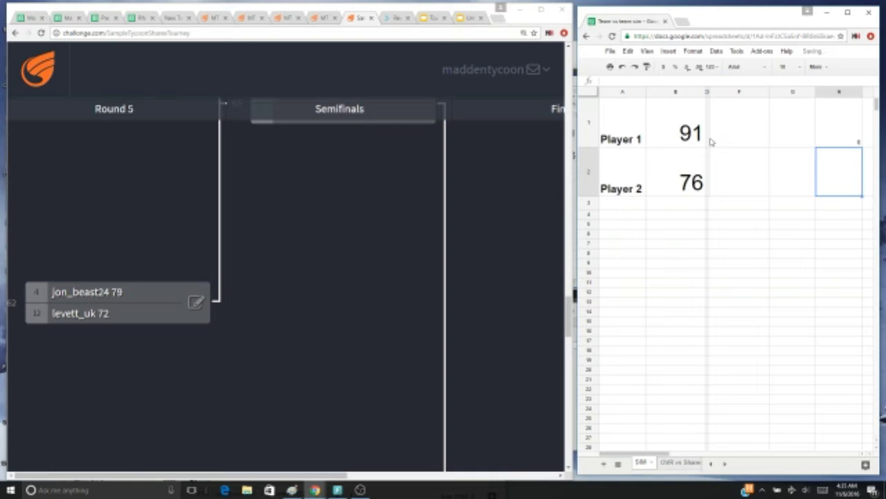
# Step: Set Player 1's rating to 79 and Player 2's to 72, and run the simulation by setting cell H1 to 1
pyautogui.click(673, 130)
pyautogui.write('79')
pyautogui.press('Return')
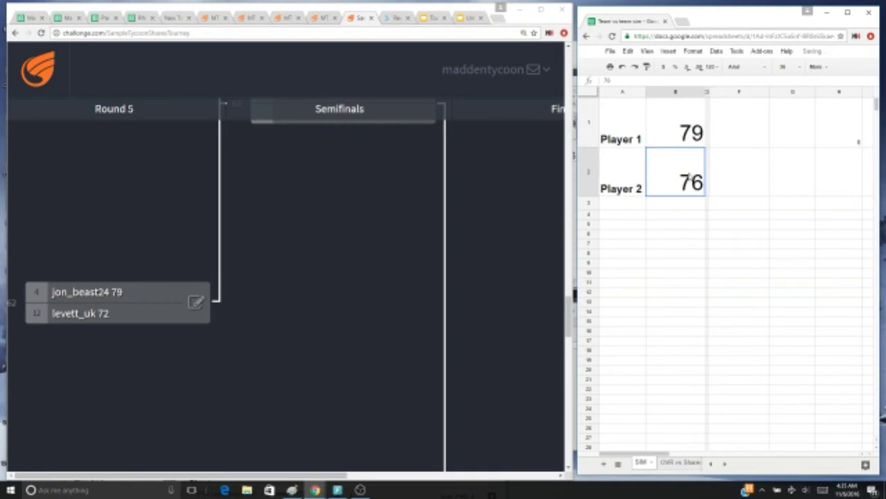
pyautogui.write('72')
pyautogui.click(840, 126)
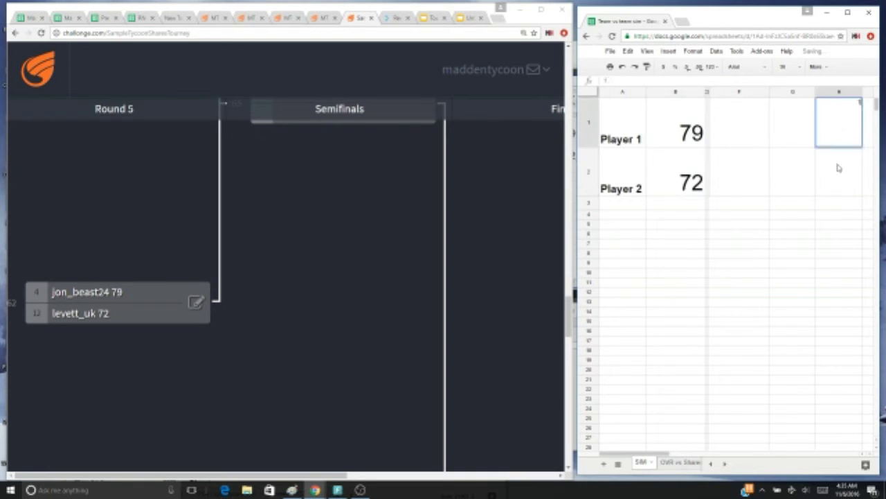
pyautogui.write('1')
pyautogui.press('Return')
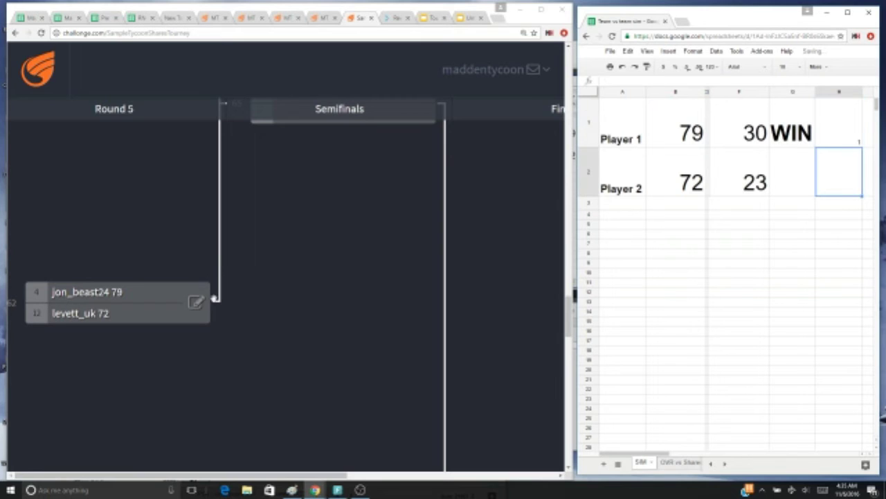
# Step: Report the 79 versus 72 match in the bracket as 30–23, with the 79-rated player as winner
pyautogui.click(196, 303)
pyautogui.click(504, 276)
pyautogui.write('30')
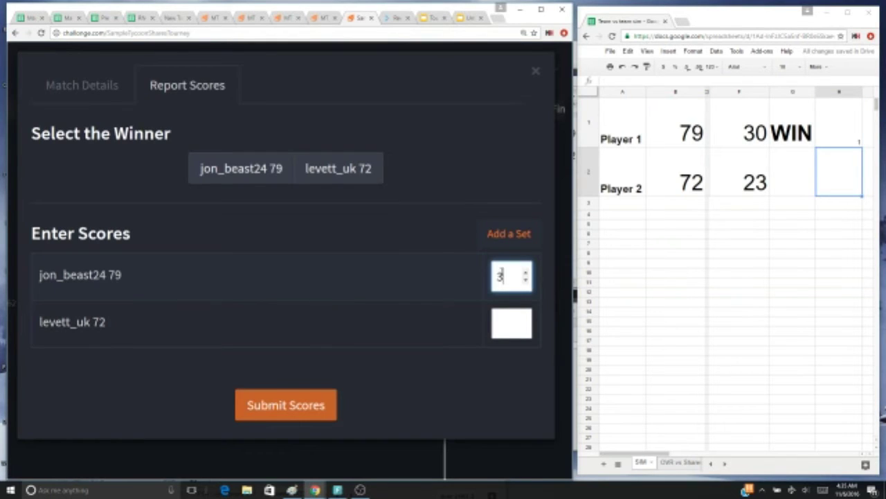
pyautogui.click(504, 313)
pyautogui.write('23')
pyautogui.click(241, 170)
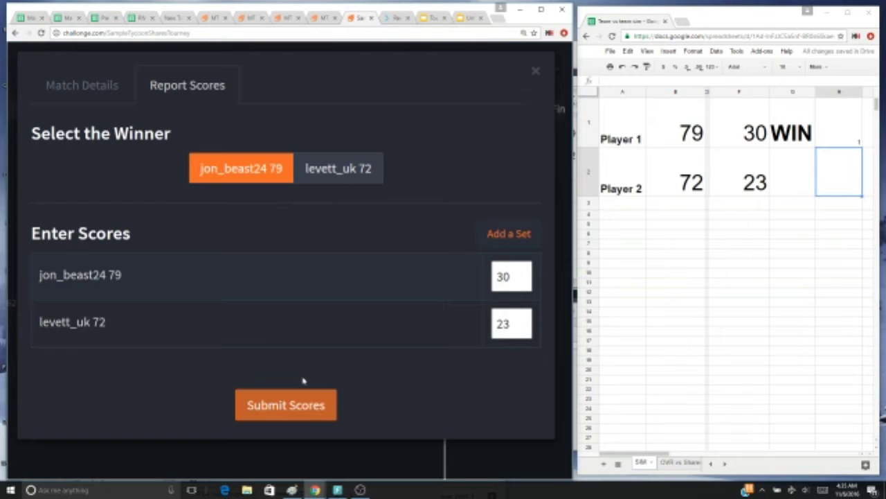
pyautogui.click(304, 406)
# Step: Reset the simulation of the 79 versus 72 match by setting cell H1 to 0
pyautogui.scroll(-5, 295, 289)
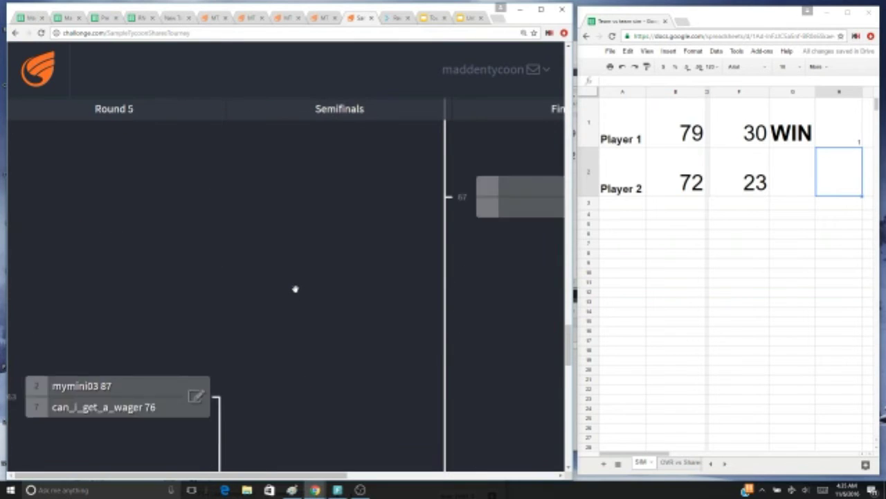
pyautogui.click(854, 123)
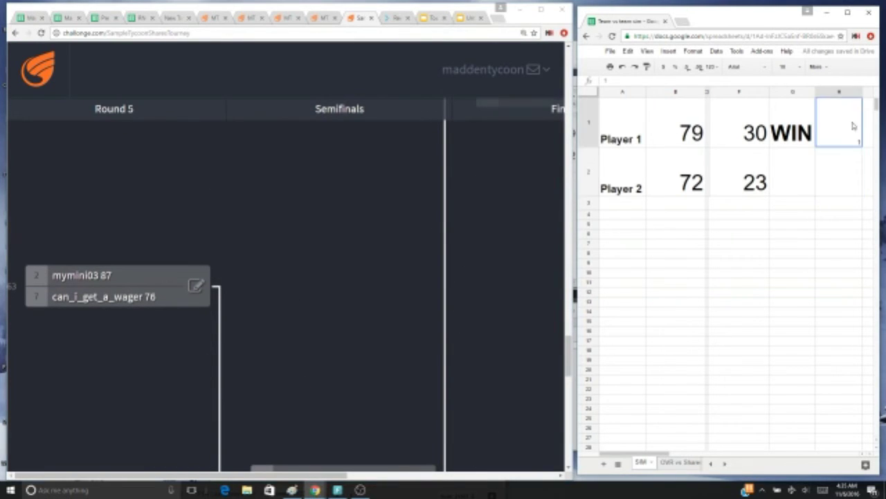
pyautogui.write('0')
pyautogui.press('Return')
# Step: Set Player 1's rating to 87 and Player 2's to 76, and run the simulation by setting cell H1 to 1
pyautogui.click(687, 136)
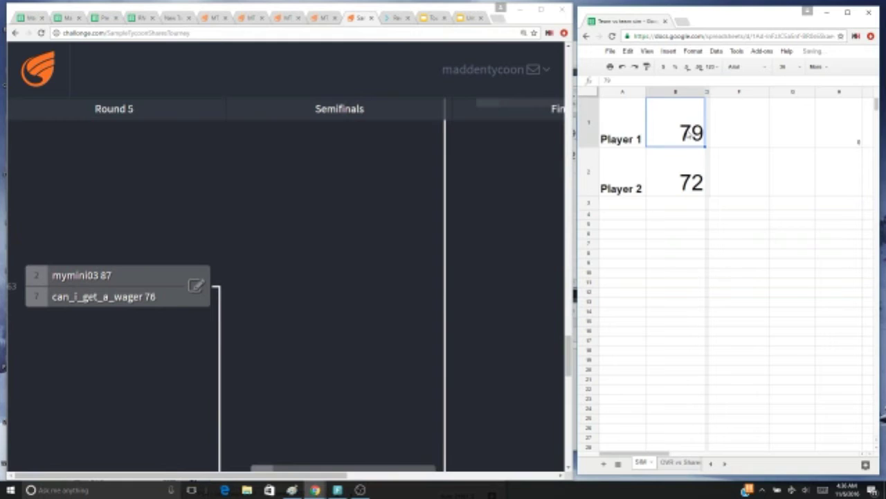
pyautogui.write('87')
pyautogui.click(687, 185)
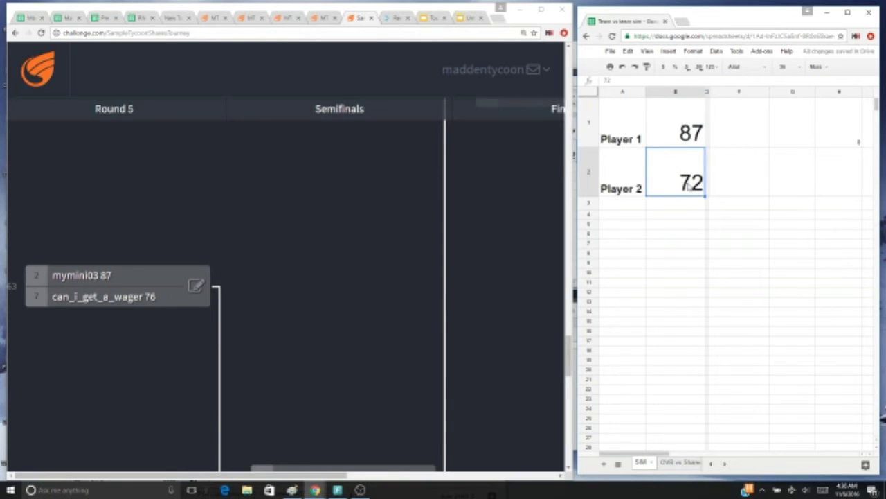
pyautogui.write('76')
pyautogui.click(839, 125)
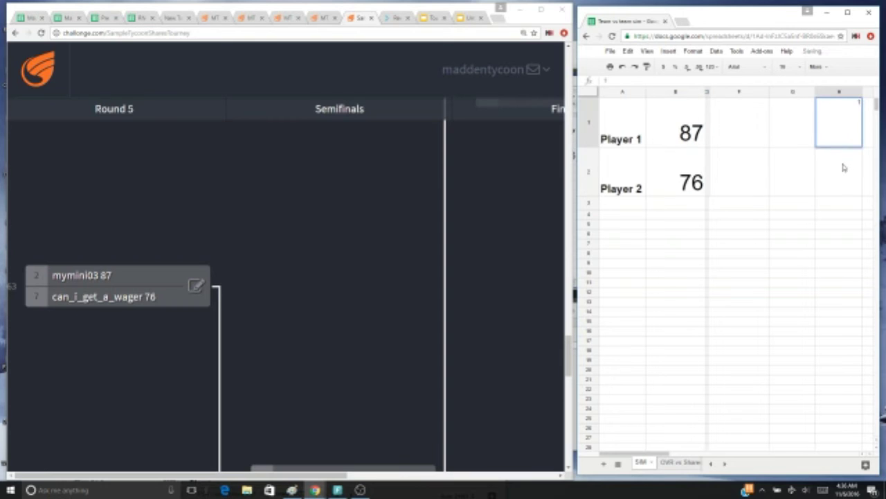
pyautogui.press('Return')
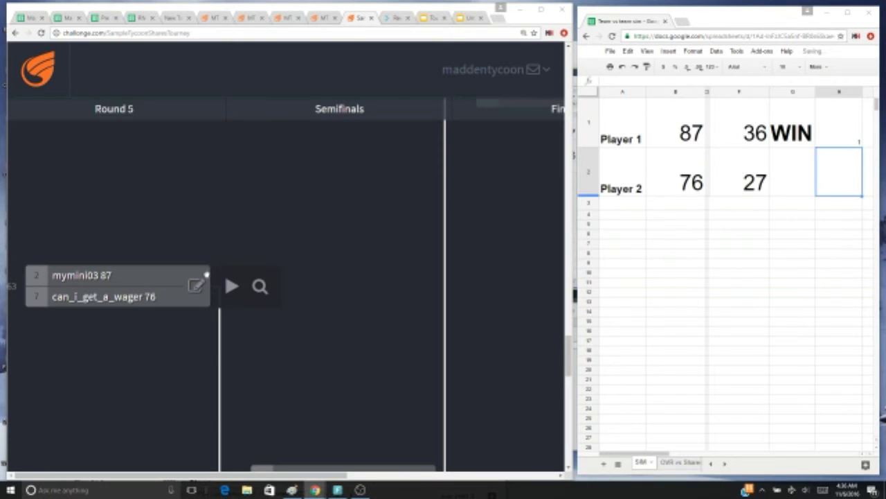
# Step: Report the 87 versus 76 match in the bracket as 36–27, with the 87-rated player as winner
pyautogui.click(195, 285)
pyautogui.click(513, 275)
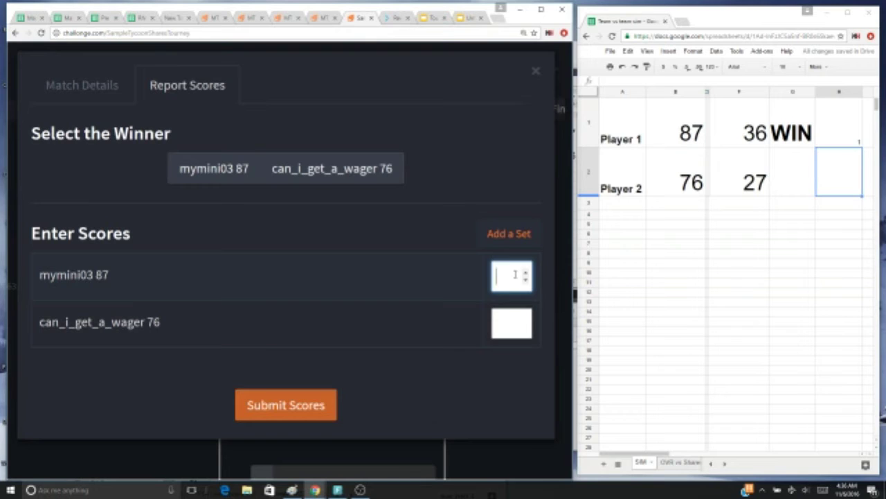
pyautogui.write('36')
pyautogui.click(513, 310)
pyautogui.write('27')
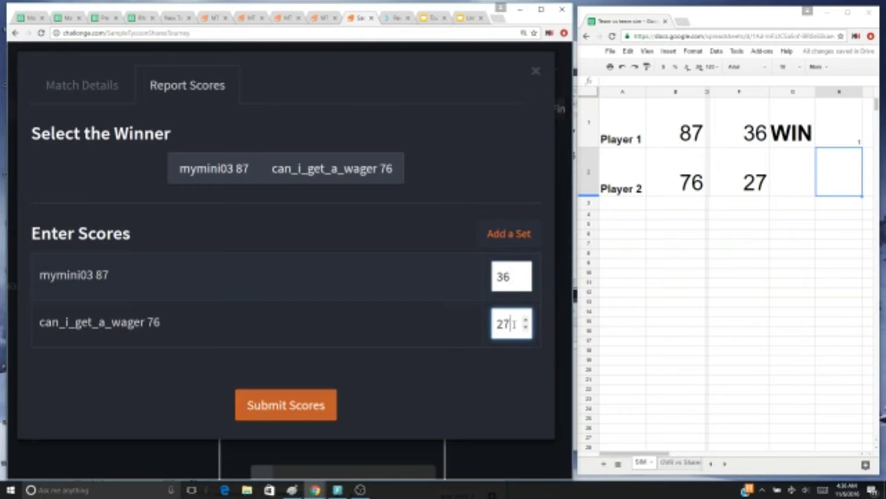
pyautogui.click(213, 171)
pyautogui.click(315, 405)
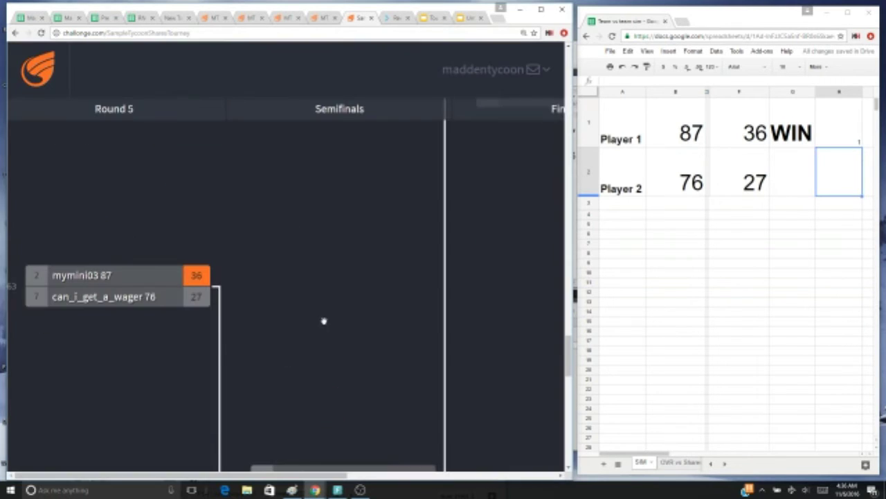
# Step: Reset the simulation of the 87 versus 76 match by setting cell H1 to 0
pyautogui.scroll(-5, 318, 279)
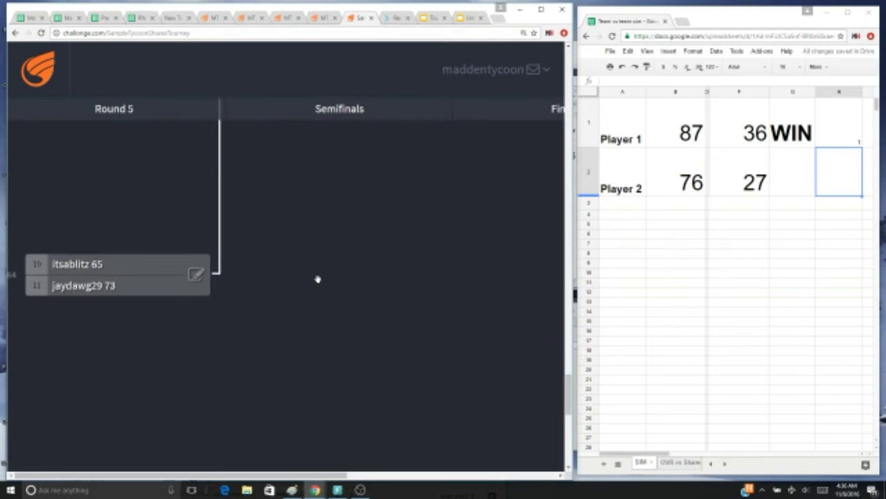
pyautogui.scroll(1, 318, 279)
pyautogui.moveTo(840, 115); pyautogui.dragTo(716, 143)
pyautogui.press('Delete')
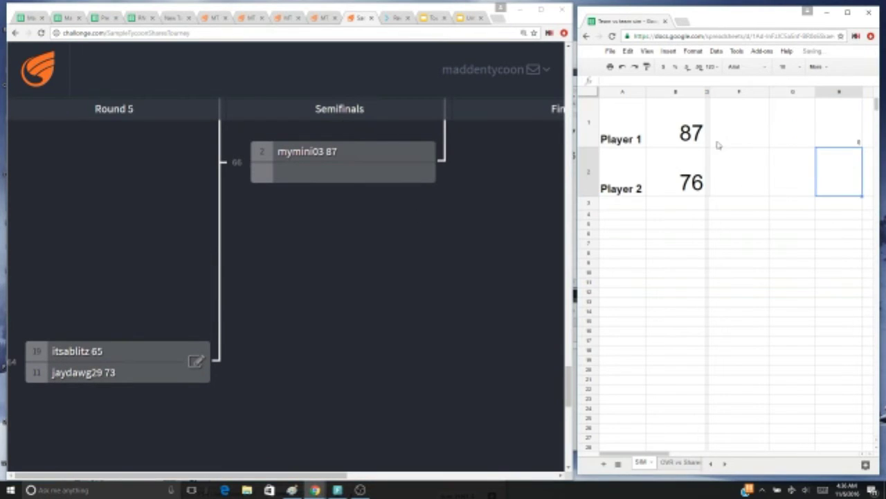
# Step: Set Player 1's rating to 65 and Player 2's to 73, and run the simulation by setting cell H1 to 1
pyautogui.click(671, 134)
pyautogui.write('65')
pyautogui.click(693, 186)
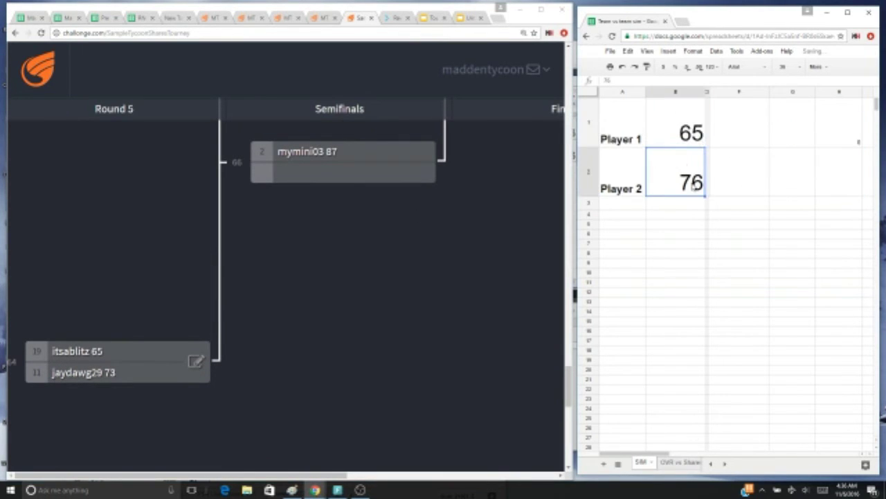
pyautogui.write('73')
pyautogui.click(769, 160)
pyautogui.click(827, 131)
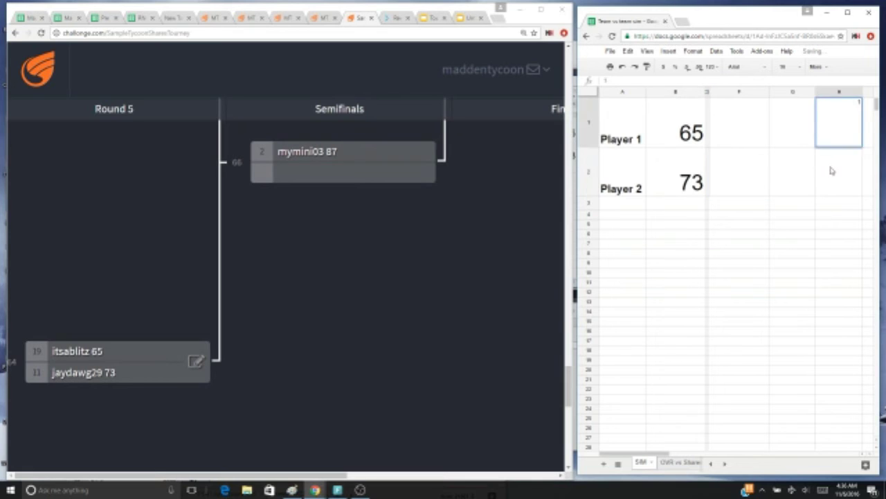
pyautogui.click(828, 162)
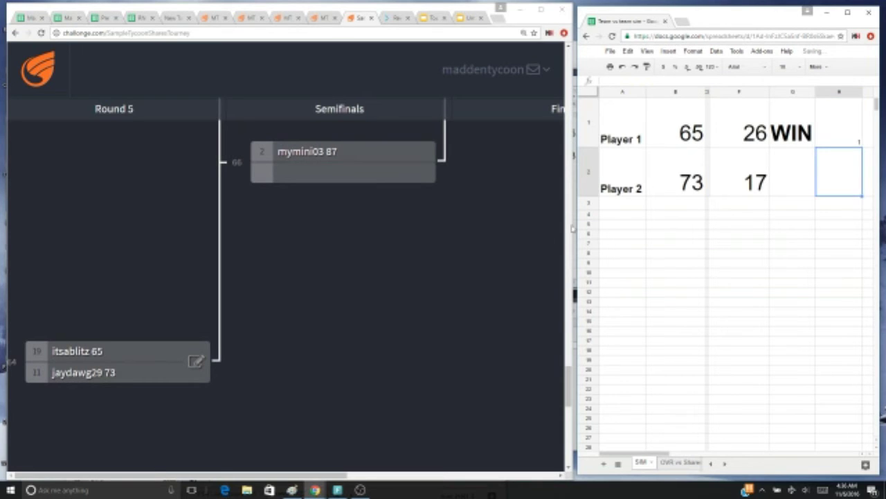
# Step: Report the 65 versus 73 match in the bracket as 26–17, with the 65-rated player as winner
pyautogui.click(196, 361)
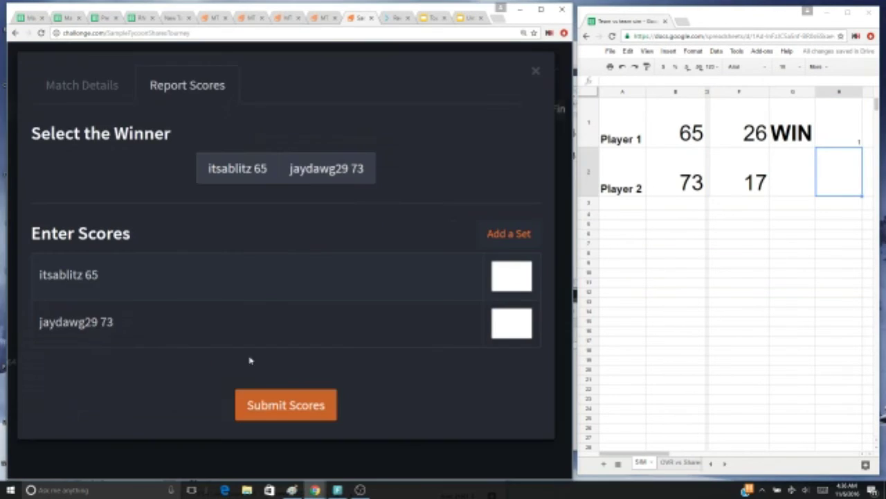
pyautogui.click(509, 279)
pyautogui.write('26')
pyautogui.press('Tab')
pyautogui.write('17')
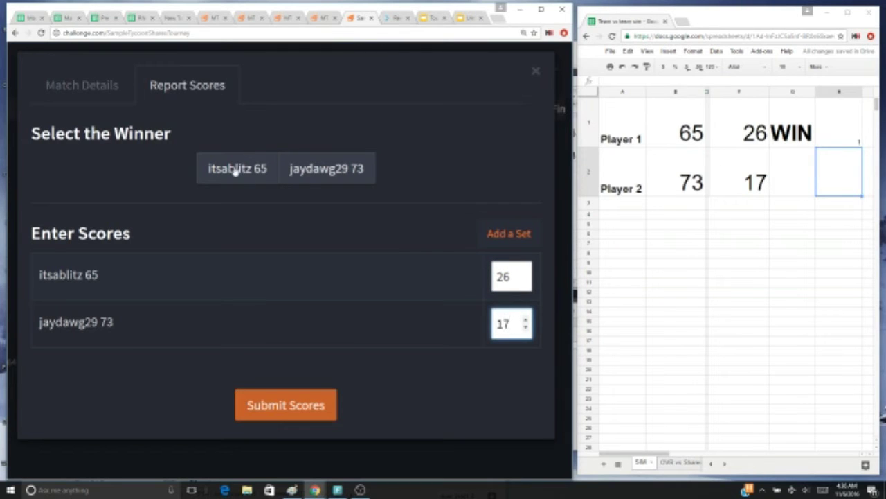
pyautogui.click(233, 170)
pyautogui.click(285, 407)
# Step: Locate the first semifinal in the bracket and reset the simulation by setting cell H1 to 0
pyautogui.scroll(5, 298, 297)
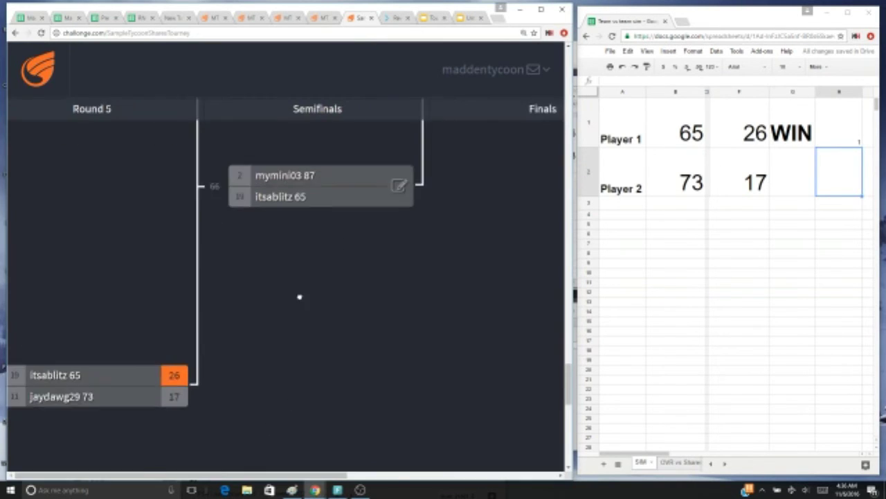
pyautogui.scroll(10, 226, 320)
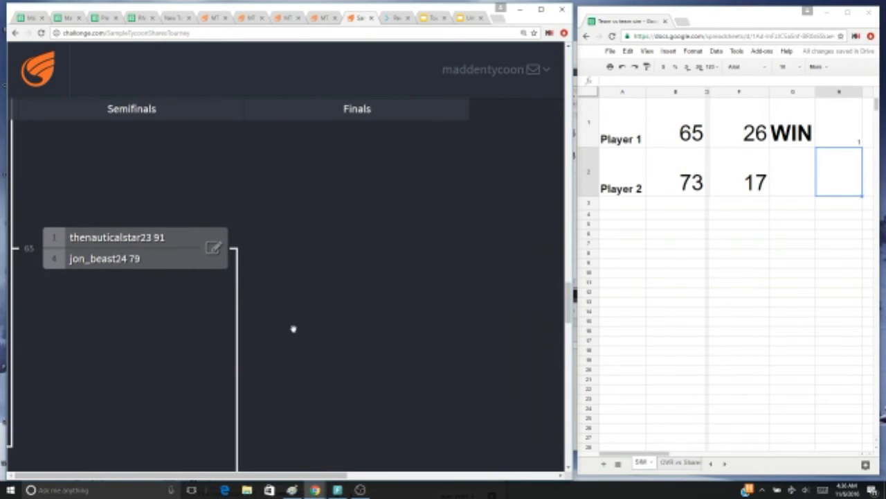
pyautogui.click(842, 181)
pyautogui.press('Delete')
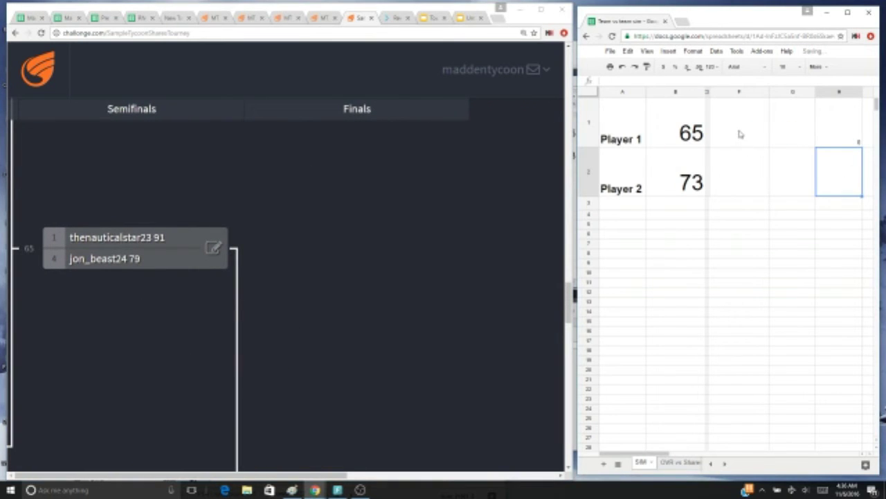
# Step: Set Player 1's rating to 91 and Player 2's to 79, and run the semifinal simulation by setting cell H1 to 1
pyautogui.click(687, 131)
pyautogui.write('91')
pyautogui.press('Return')
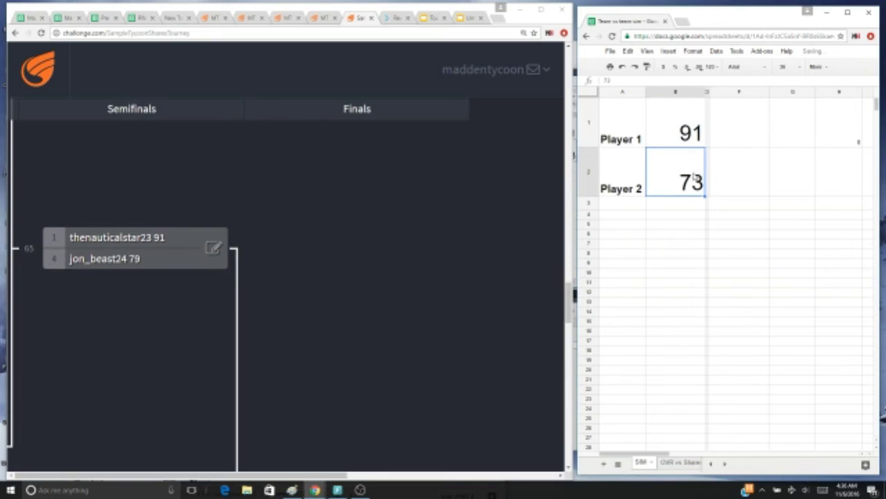
pyautogui.write('79')
pyautogui.click(829, 133)
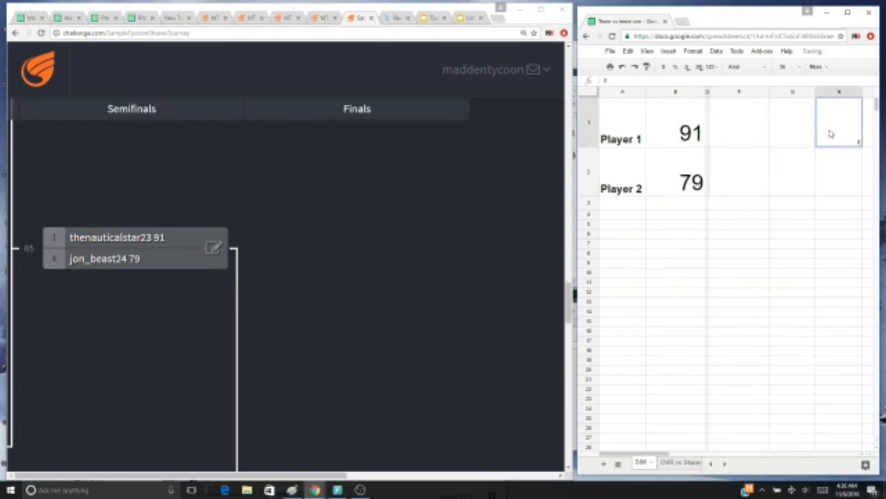
pyautogui.click(836, 170)
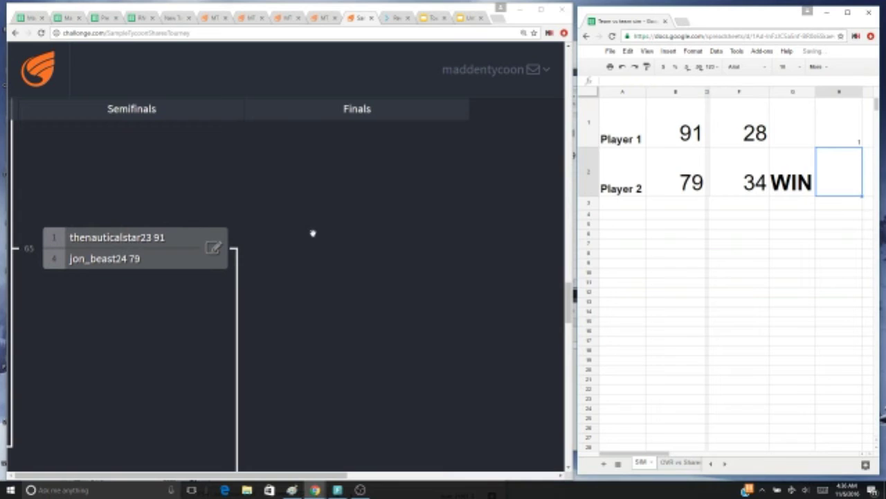
# Step: Report the first semifinal, 91 versus 79, in the bracket as 28–34, with the 79-rated player as winner
pyautogui.click(214, 248)
pyautogui.click(510, 322)
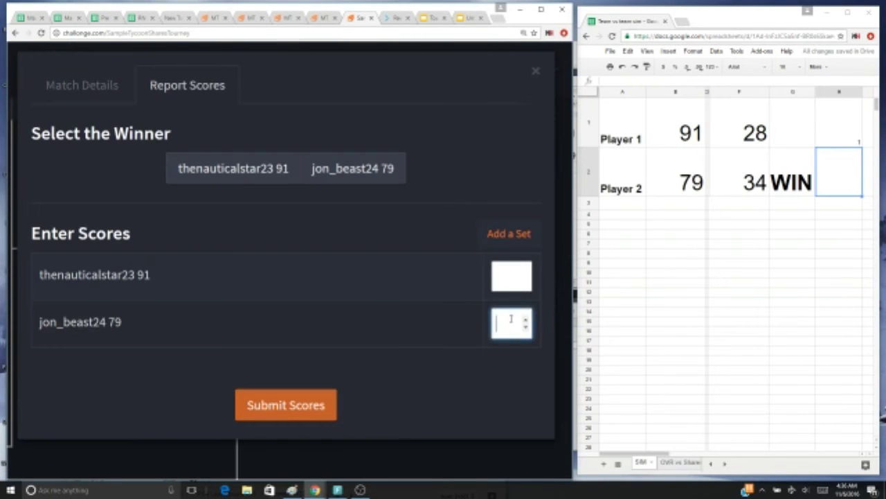
pyautogui.write('34')
pyautogui.click(511, 277)
pyautogui.write('28')
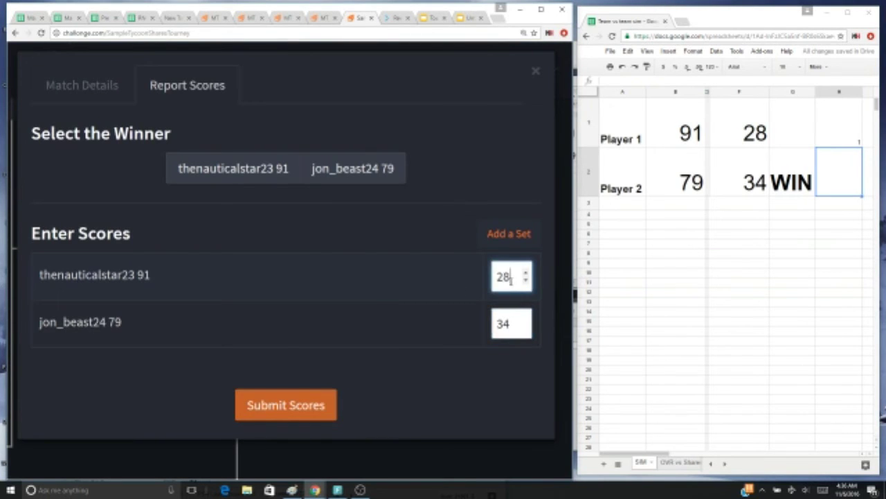
pyautogui.click(348, 174)
pyautogui.click(294, 404)
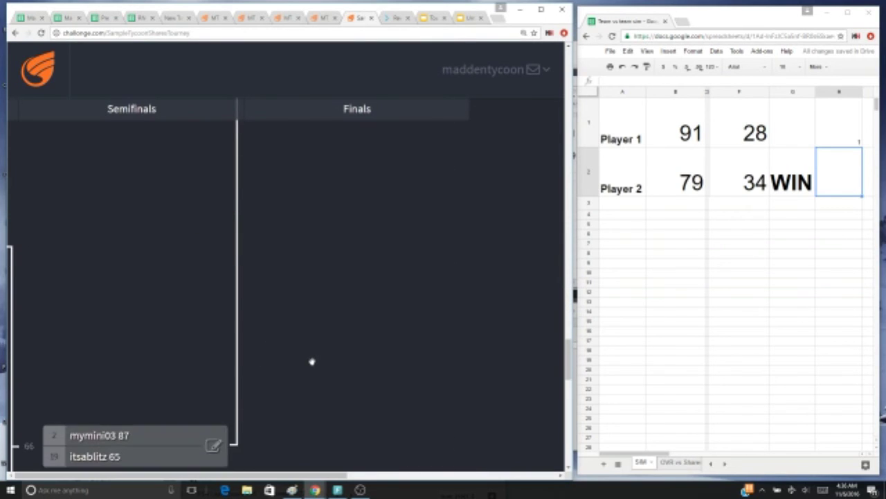
# Step: Locate the second semifinal in the bracket and reset the simulation so that cell H1 is 0
pyautogui.scroll(-2, 311, 361)
pyautogui.hotkey('ctrl', 'z')
pyautogui.hotkey('ctrl', 'z')
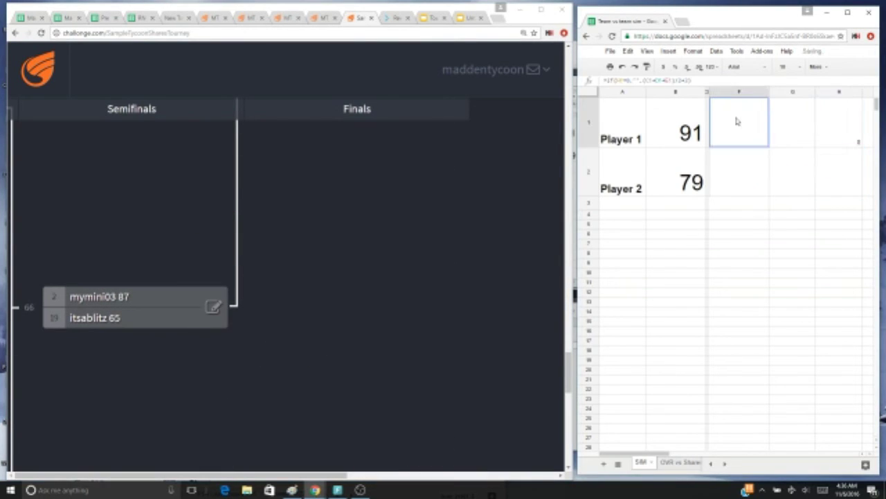
# Step: Set Player 1's rating to 87 and Player 2's to 65, and run the second semifinal by setting cell H1 to 1
pyautogui.click(685, 130)
pyautogui.write('87')
pyautogui.click(681, 182)
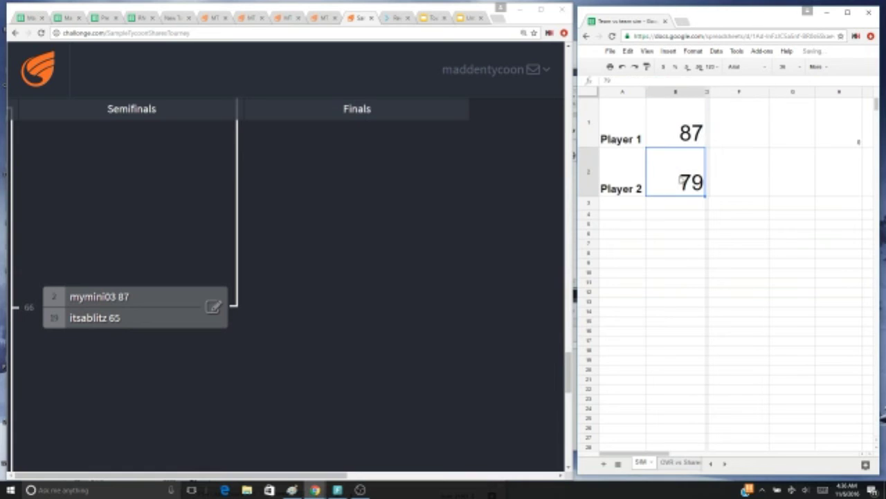
pyautogui.write('65')
pyautogui.click(748, 182)
pyautogui.click(831, 135)
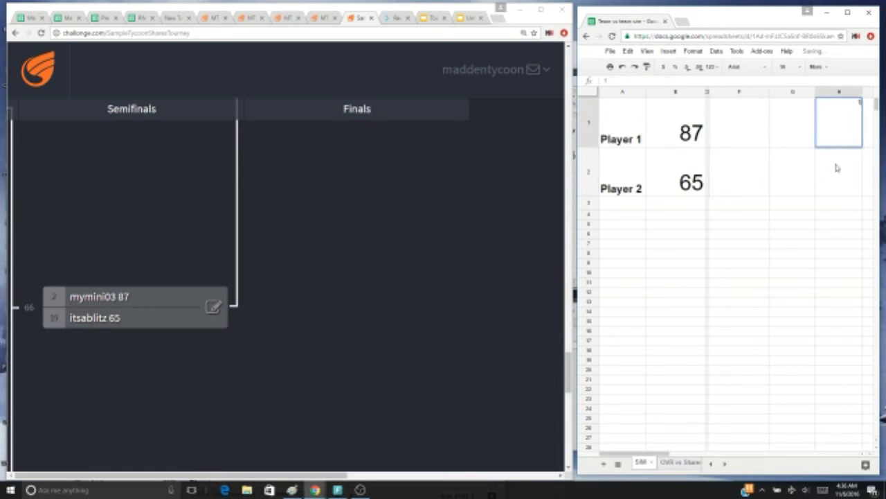
pyautogui.click(837, 168)
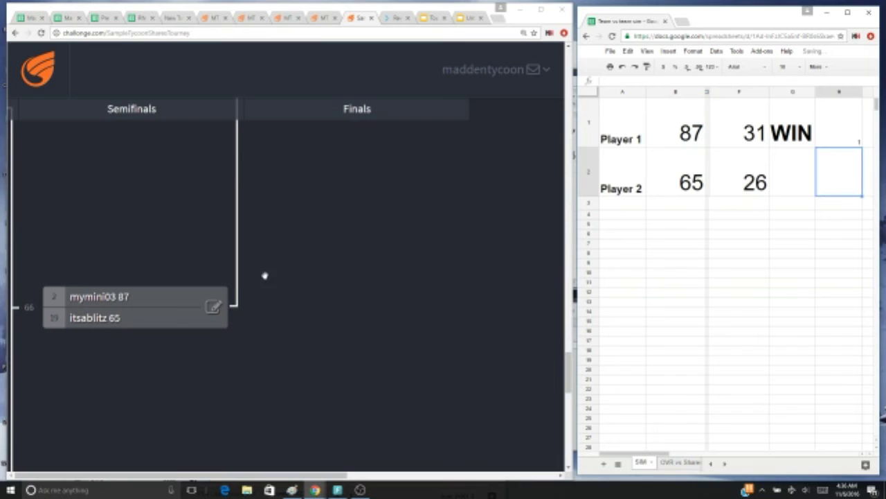
# Step: Report the second semifinal, 87 versus 65, in the bracket as 31–26, with the 87-rated player as winner
pyautogui.click(213, 307)
pyautogui.click(499, 277)
pyautogui.write('31')
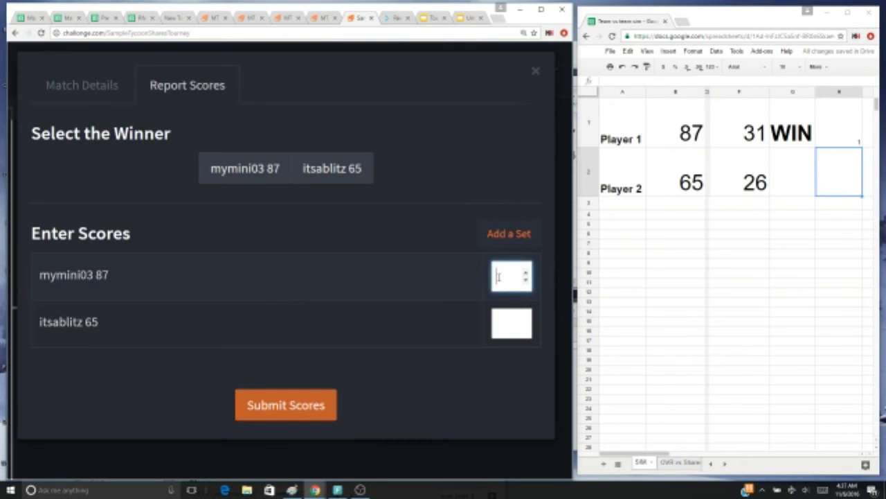
pyautogui.click(495, 324)
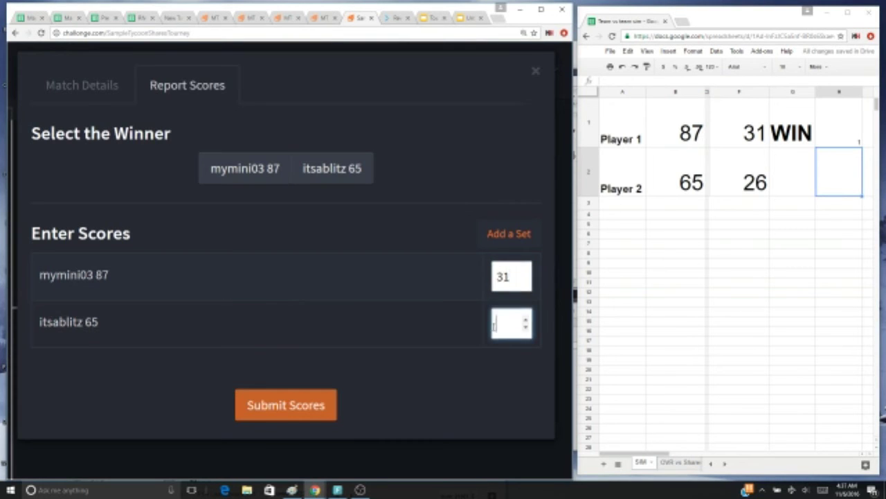
pyautogui.click(254, 177)
pyautogui.click(295, 402)
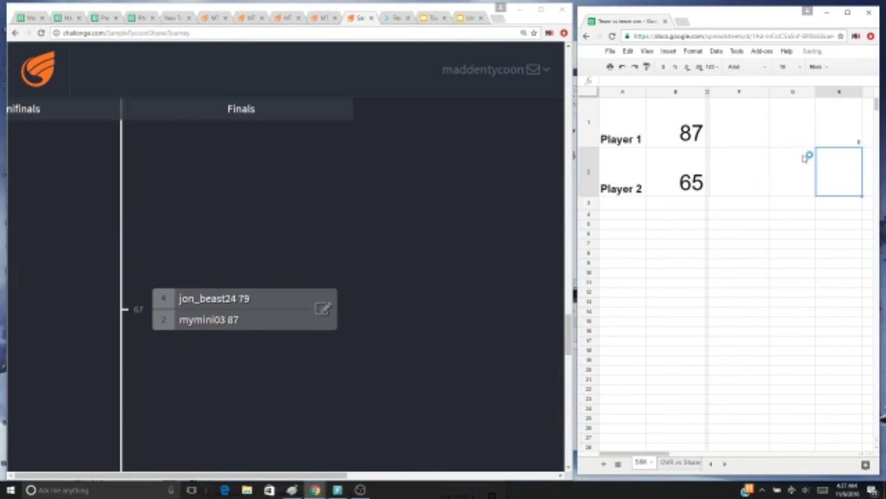
# Step: Set Player 1's rating to 79 and Player 2's to 87, and run the final's simulation by setting cell H1 to 1
pyautogui.click(689, 139)
pyautogui.write('79')
pyautogui.press('Return')
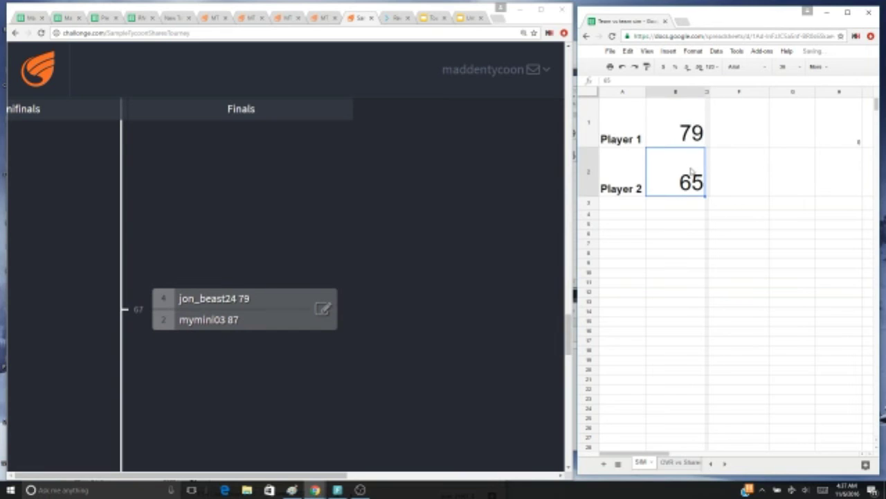
pyautogui.write('87')
pyautogui.press('Tab')
pyautogui.click(828, 119)
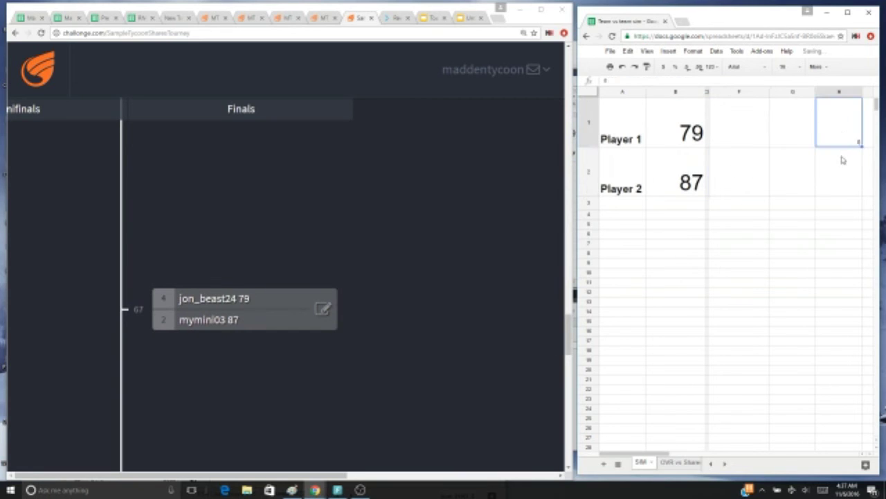
pyautogui.click(835, 166)
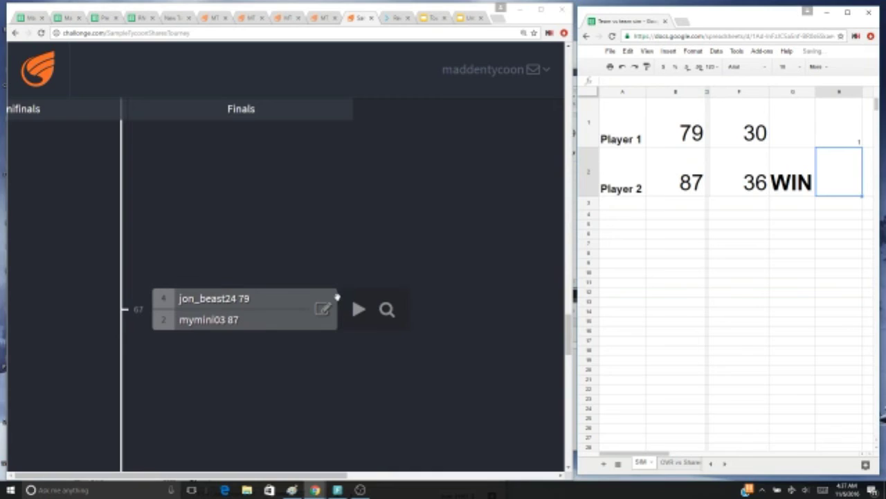
# Step: Report the final, 79 versus 87, in the bracket as 30–36, with the 87-rated player as winner
pyautogui.click(328, 310)
pyautogui.click(496, 316)
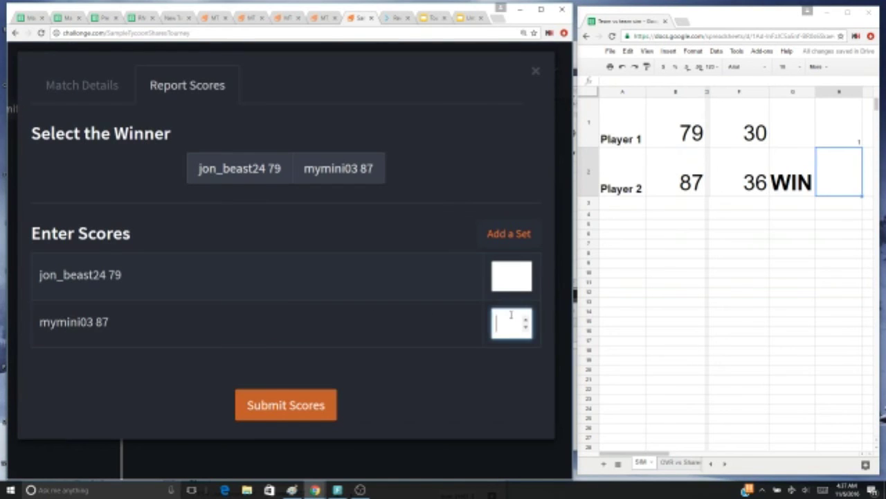
pyautogui.write('36')
pyautogui.click(509, 281)
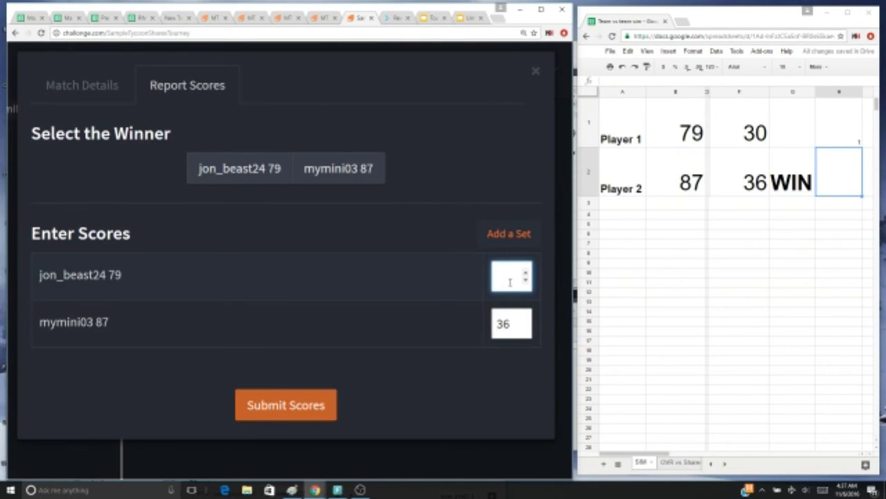
pyautogui.click(341, 175)
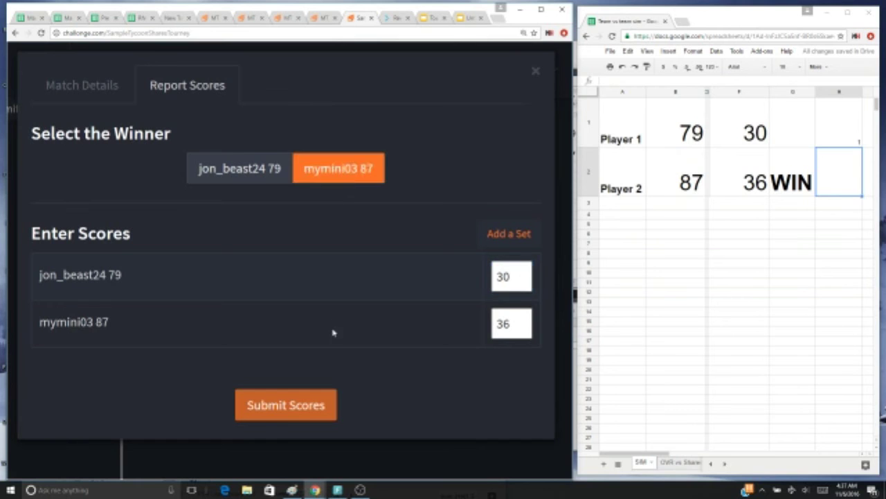
pyautogui.click(315, 404)
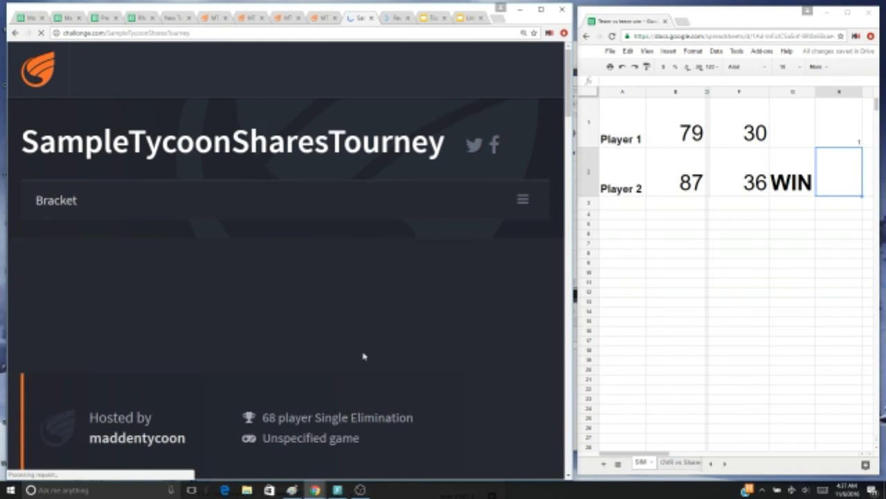
# Step: Examine the completed bracket from the early rounds through Round 5 and the semifinals to the final
pyautogui.scroll(-3, 383, 344)
pyautogui.scroll(-2, 384, 336)
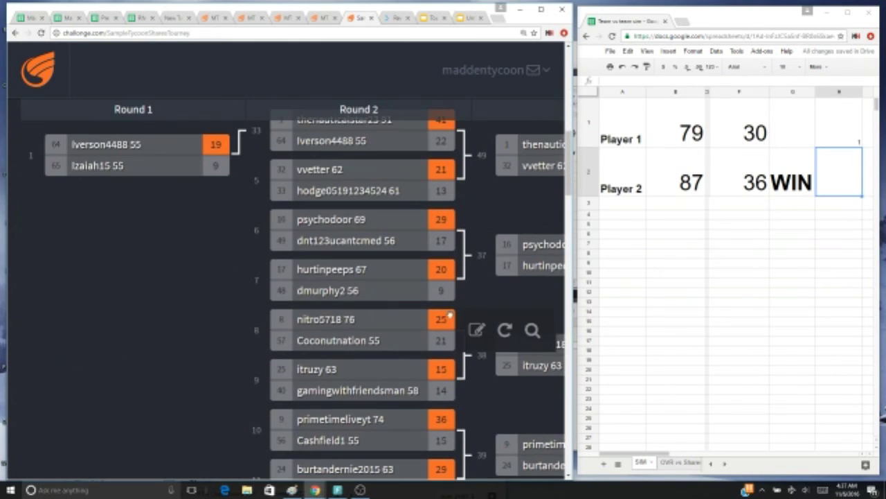
pyautogui.moveTo(518, 298); pyautogui.dragTo(339, 300)
pyautogui.moveTo(441, 299); pyautogui.dragTo(134, 300)
pyautogui.hscroll(3, 134, 301)
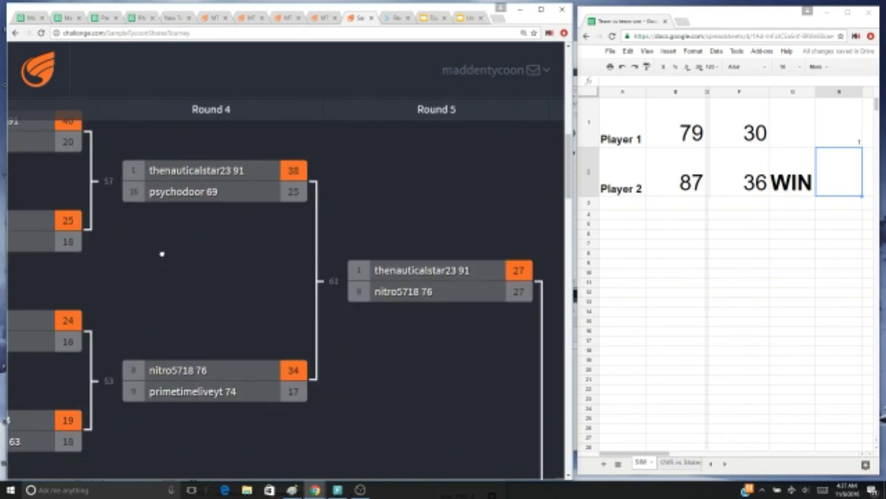
pyautogui.hscroll(5, 331, 363)
pyautogui.hscroll(3, 249, 277)
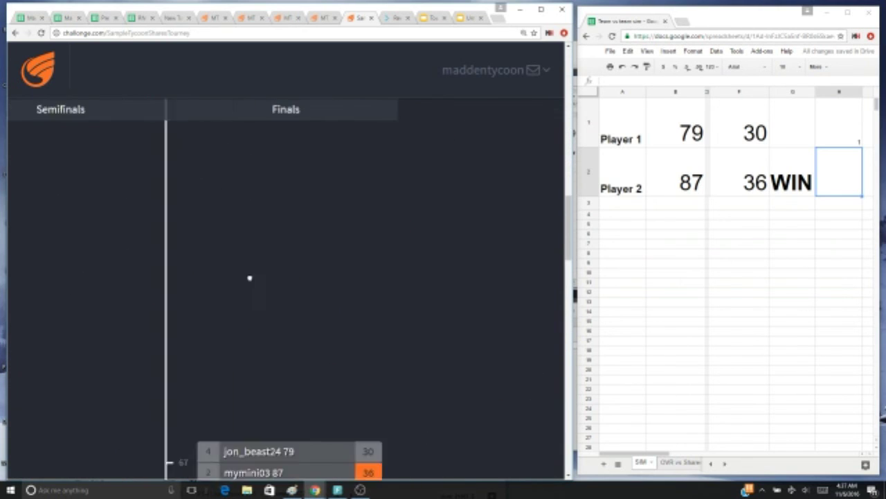
pyautogui.scroll(-2, 174, 201)
pyautogui.hscroll(-5, 228, 290)
pyautogui.scroll(3, 286, 338)
pyautogui.hscroll(-3, 286, 339)
pyautogui.scroll(2, 282, 338)
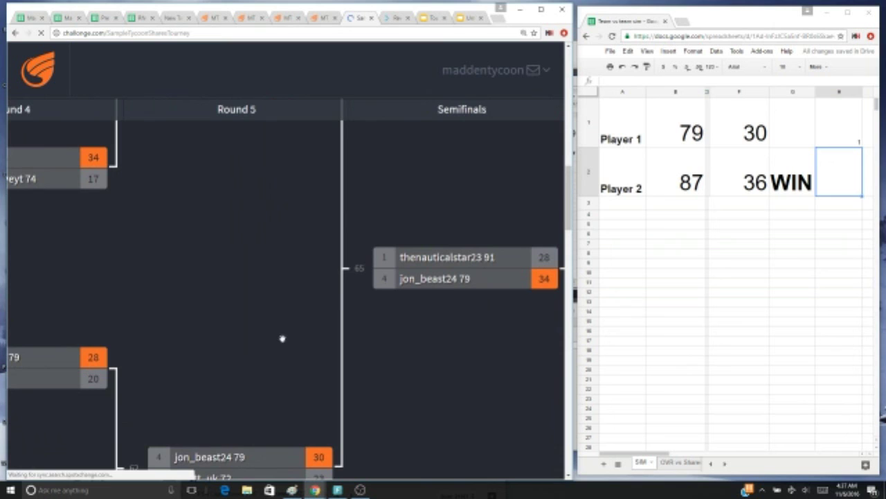
pyautogui.hscroll(6, 283, 312)
pyautogui.scroll(-3, 283, 312)
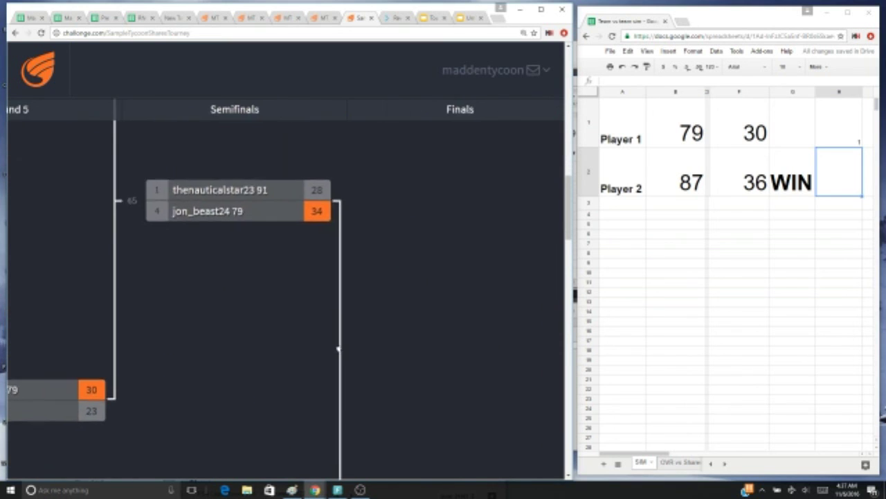
pyautogui.hscroll(3, 324, 349)
pyautogui.scroll(-2, 230, 236)
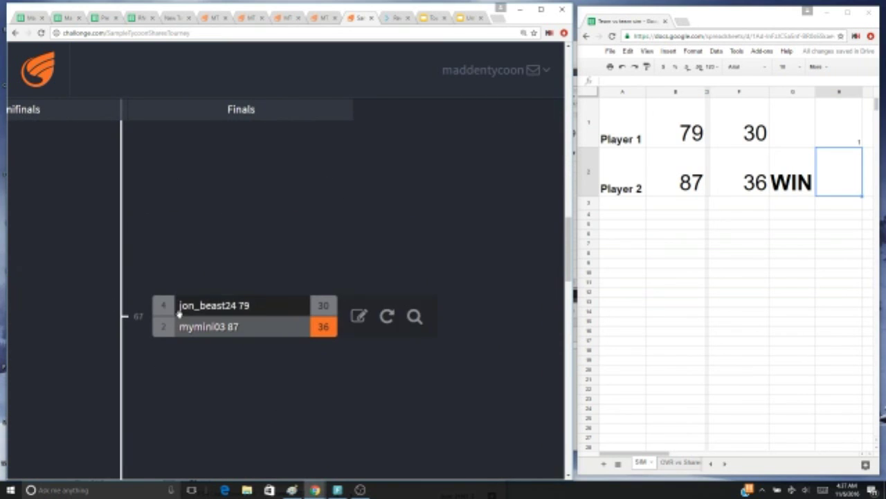